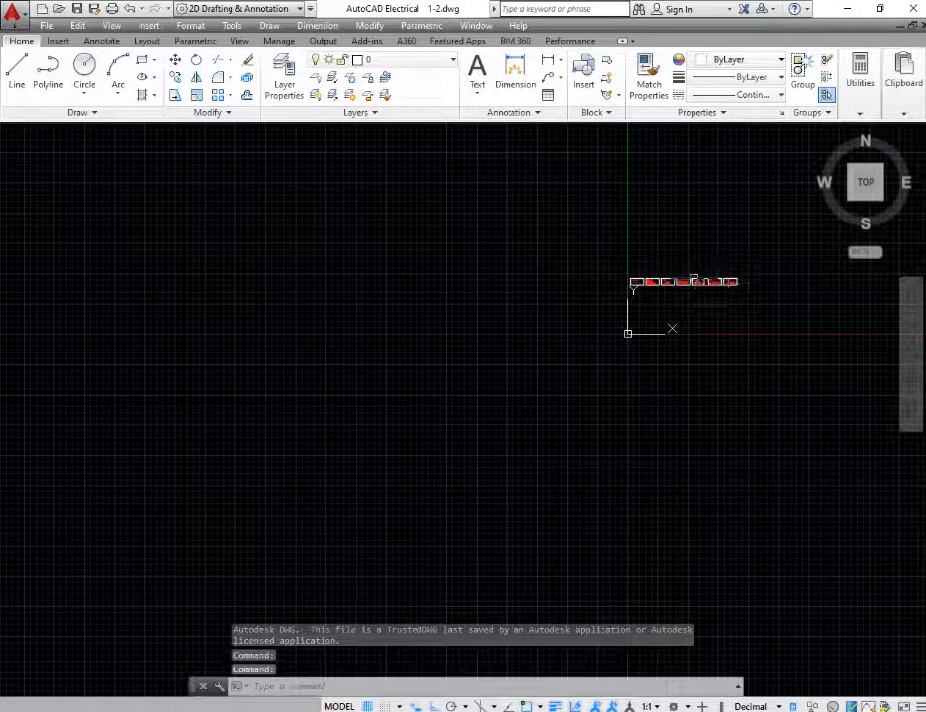
Step: Review the BASIC SETTING and LINE title frames in the row of lesson topics
scroll(557, 275, up, 8)
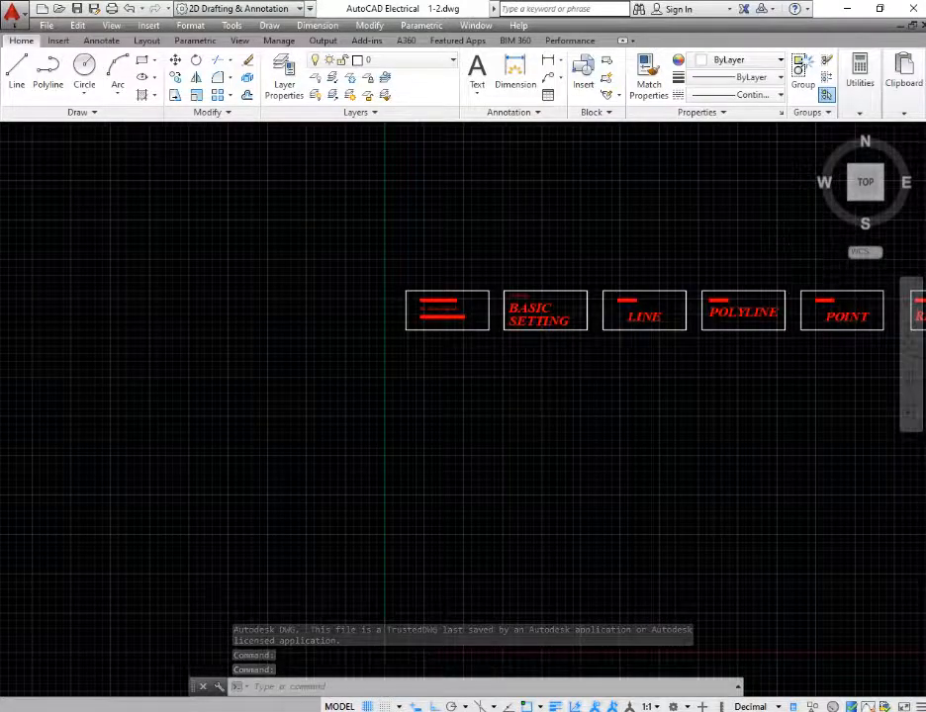
scroll(565, 304, up, 10)
scroll(505, 309, down, 2)
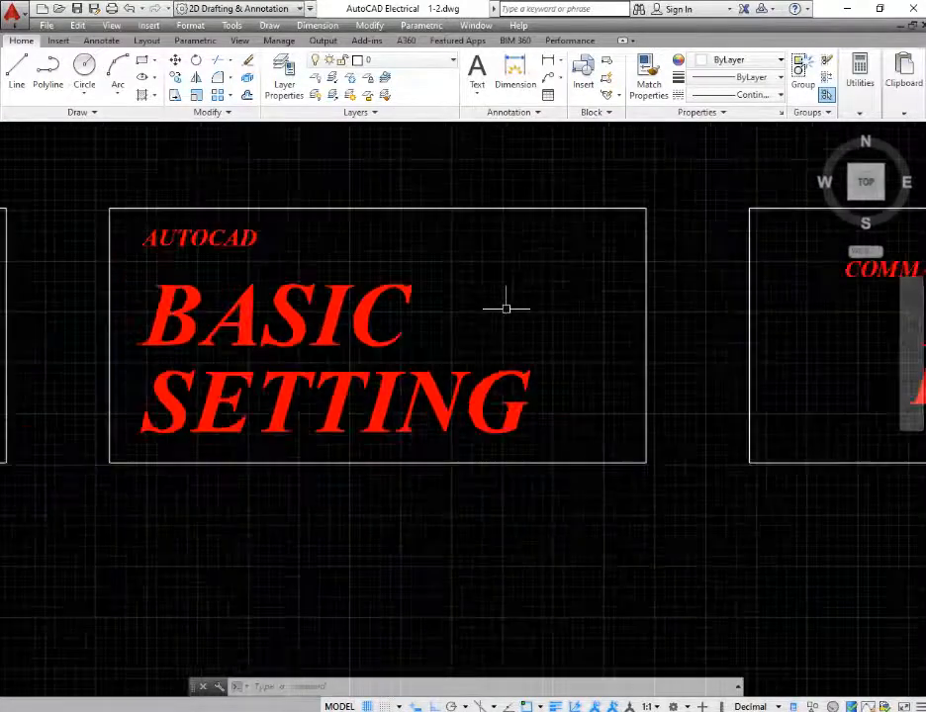
scroll(506, 309, down, 2)
scroll(307, 278, up, 2)
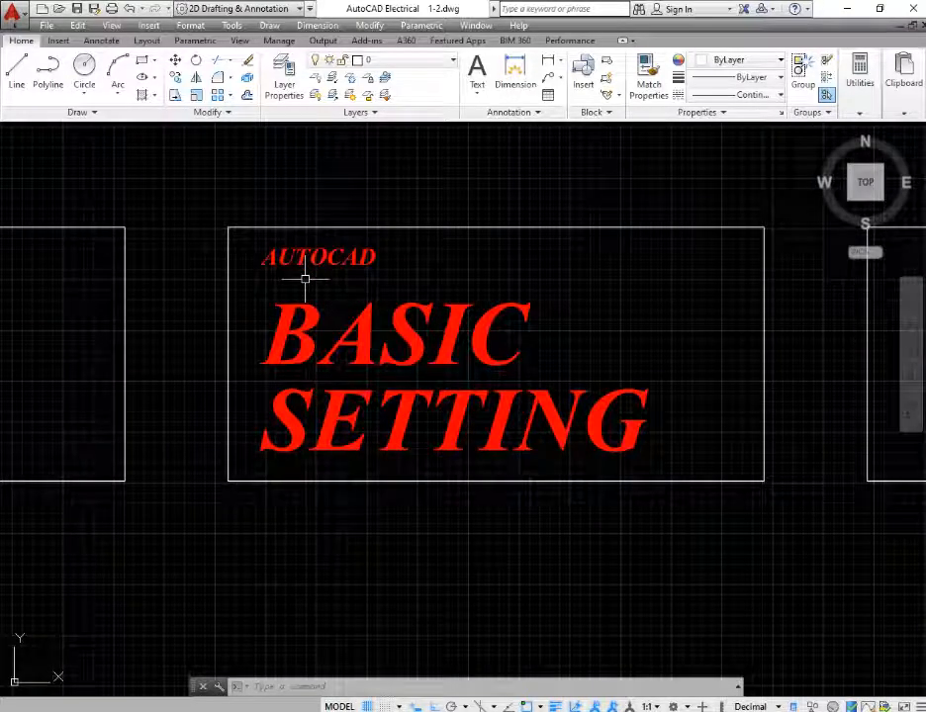
scroll(248, 309, down, 4)
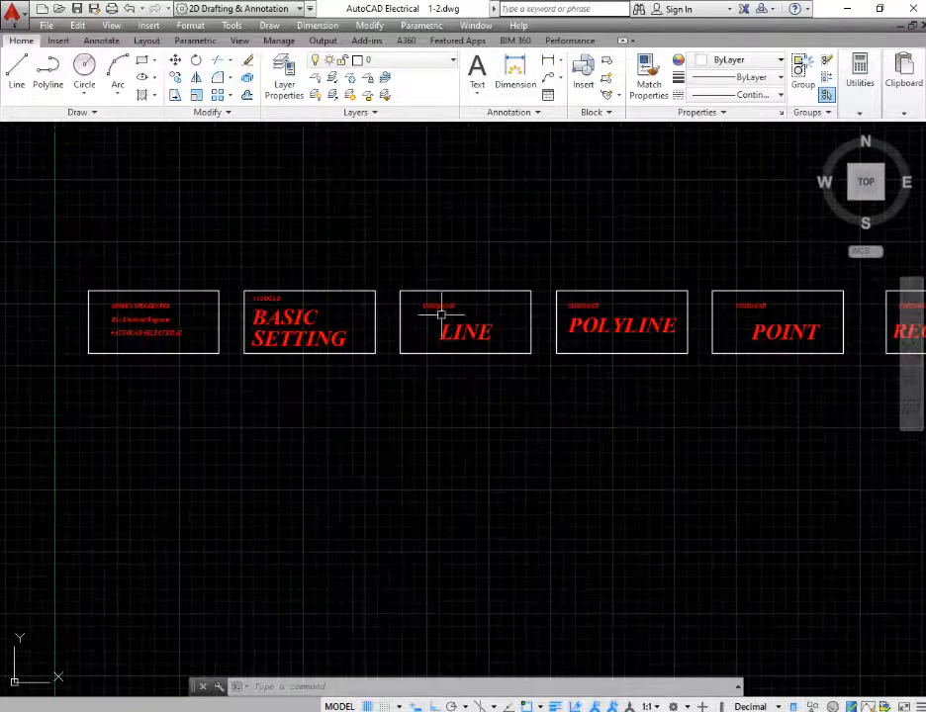
scroll(442, 313, up, 3)
mouse_move(482, 325)
middle_down()
mouse_move(383, 310)
mouse_move(283, 316)
middle_up()
scroll(236, 325, up, 2)
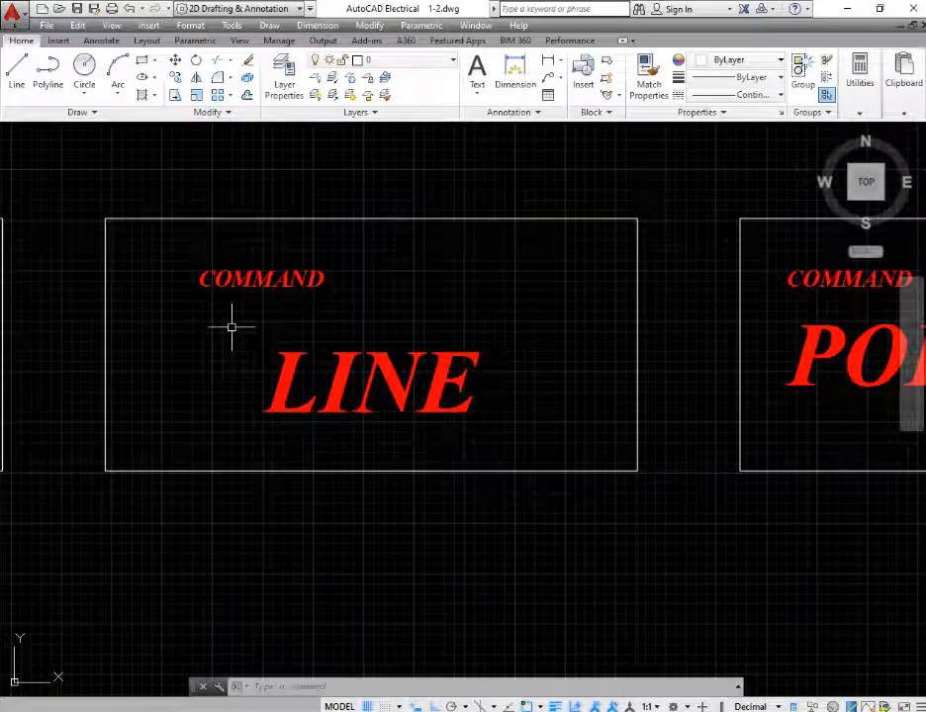
scroll(178, 319, down, 5)
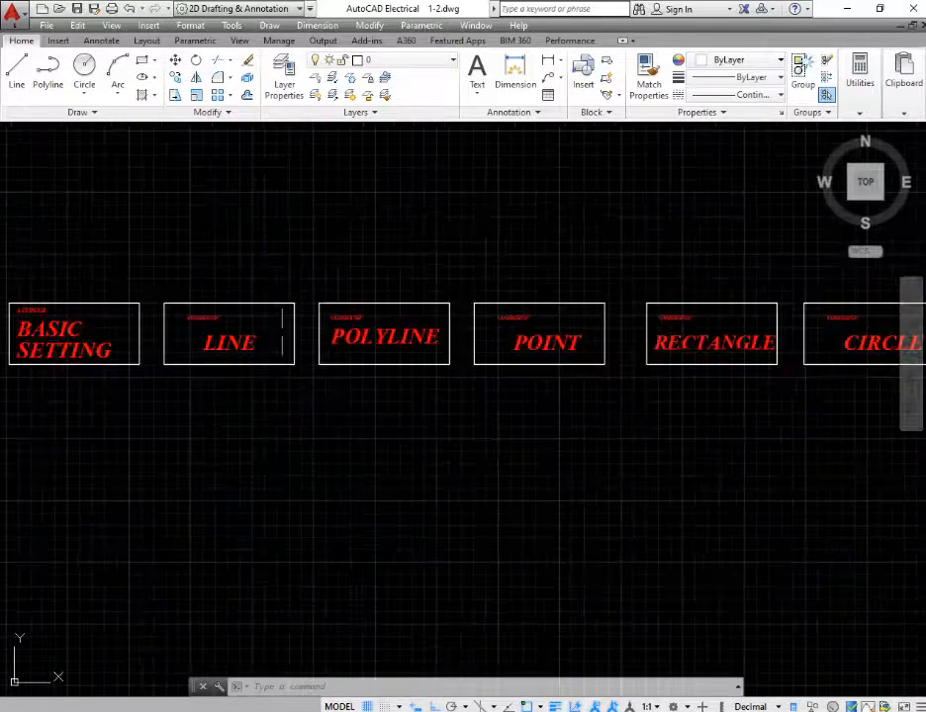
Step: Review the POLYLINE, POINT, RECTANGLE and CIRCLE command frames in the row of lesson topics
scroll(420, 327, up, 4)
mouse_move(440, 314)
middle_down()
mouse_move(310, 323)
mouse_move(227, 341)
middle_up()
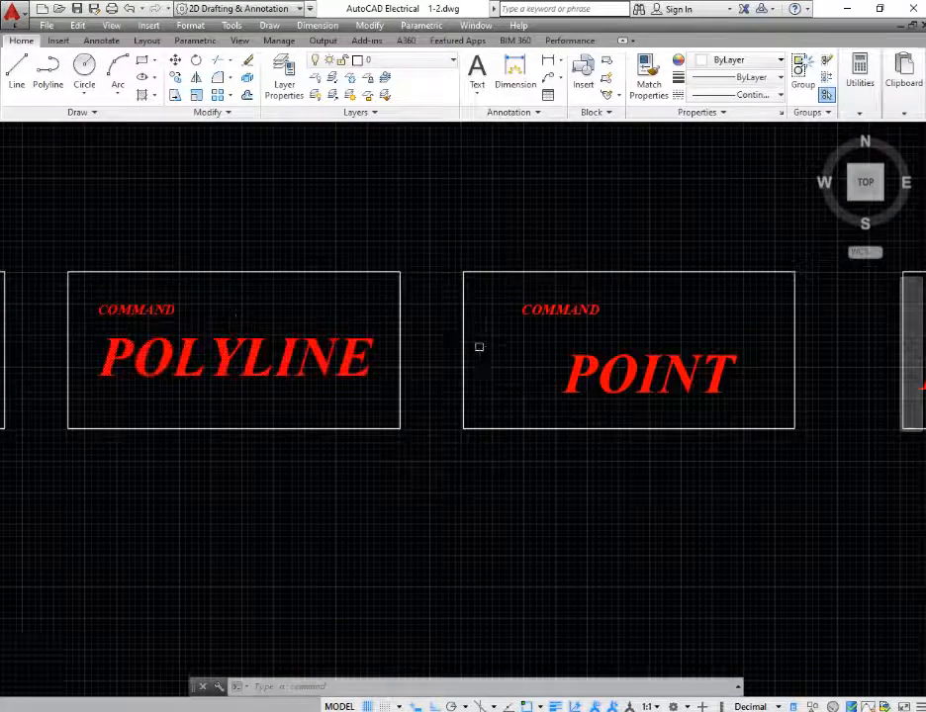
scroll(479, 346, down, 2)
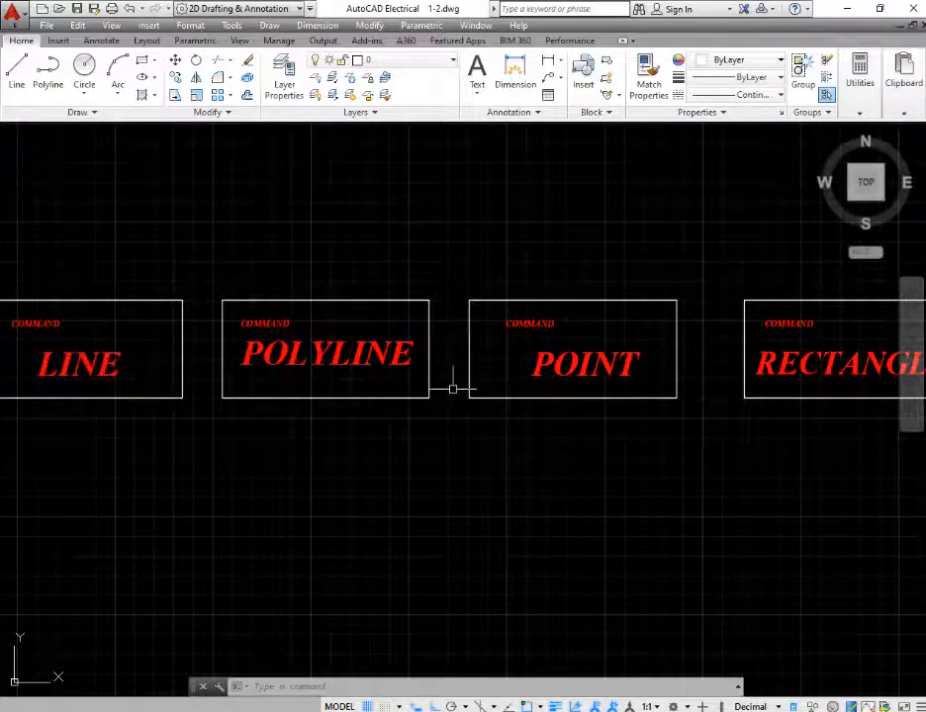
middle_drag(452, 387, 111, 394)
scroll(253, 362, up, 1)
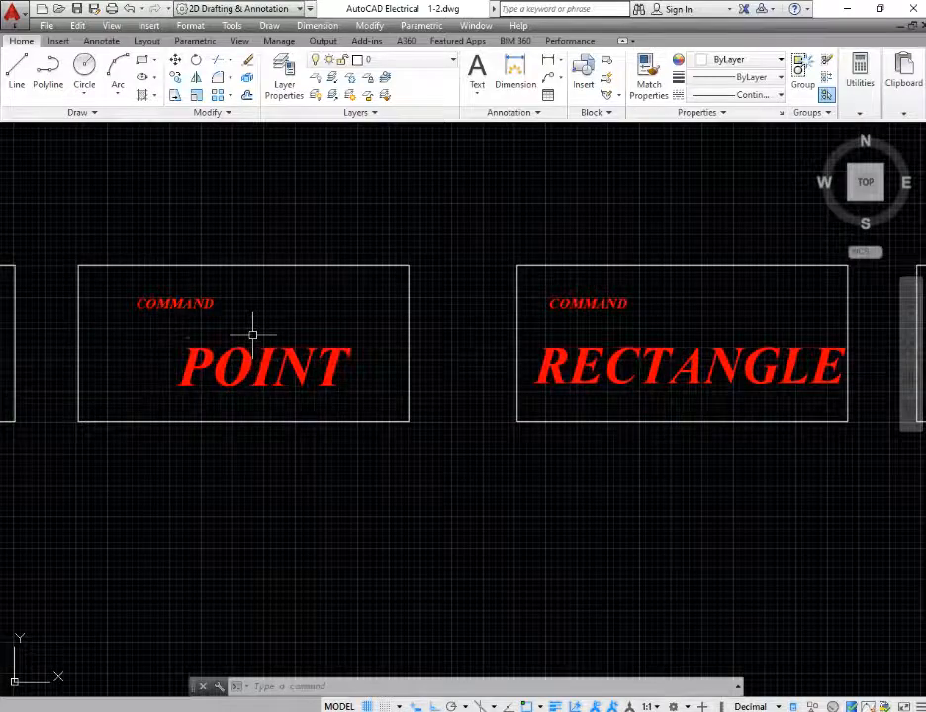
scroll(208, 339, up, 2)
scroll(208, 338, up, 2)
scroll(392, 355, down, 4)
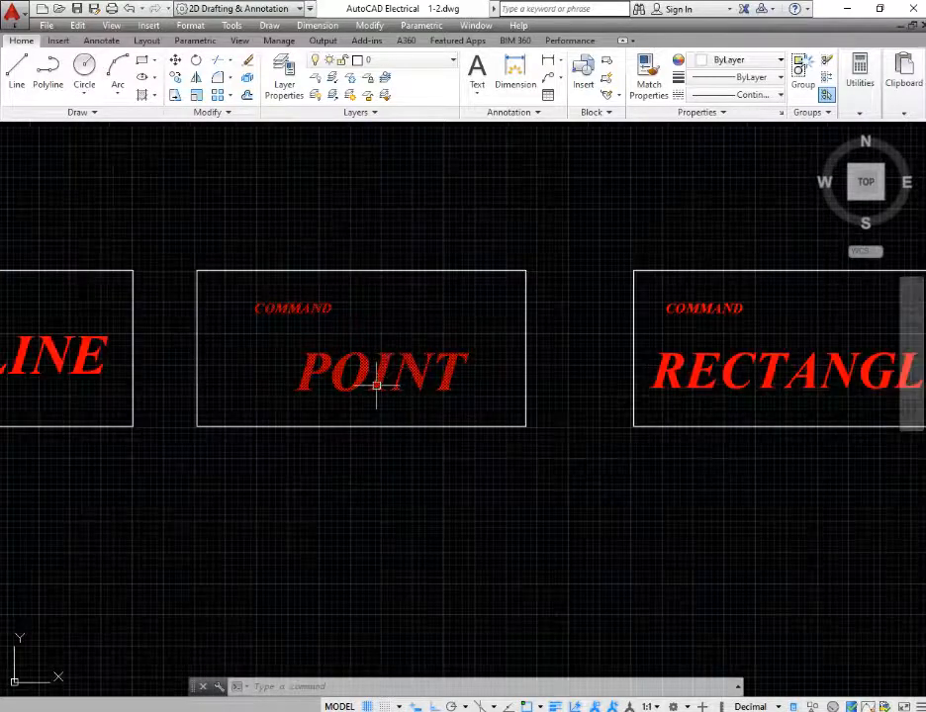
scroll(346, 379, up, 2)
scroll(190, 403, down, 6)
scroll(427, 380, up, 2)
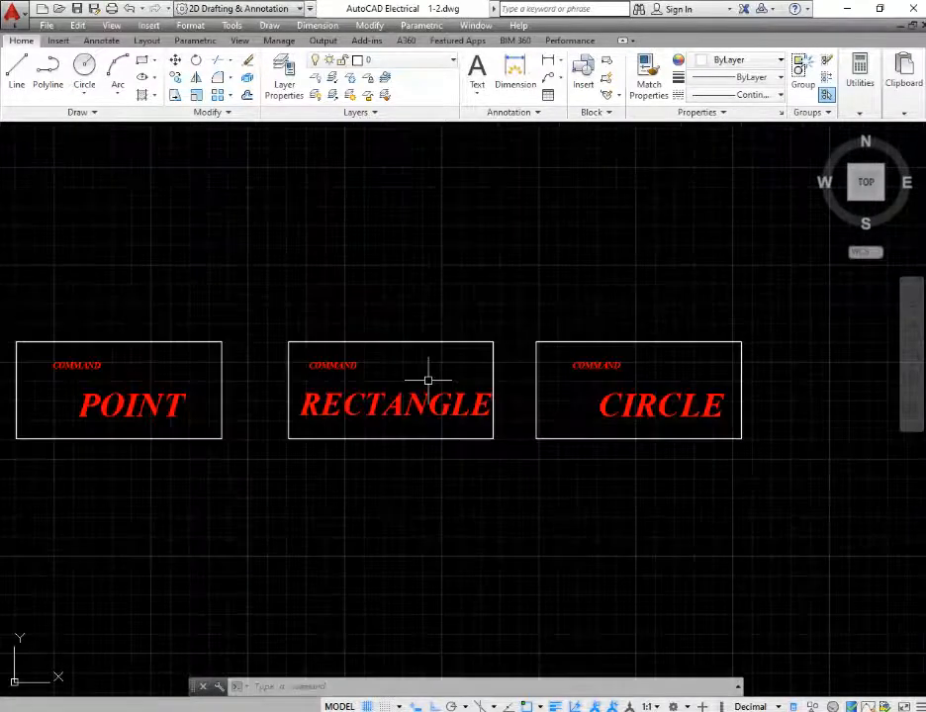
scroll(470, 380, up, 4)
mouse_move(315, 378)
middle_down()
mouse_move(341, 385)
mouse_move(422, 361)
middle_up()
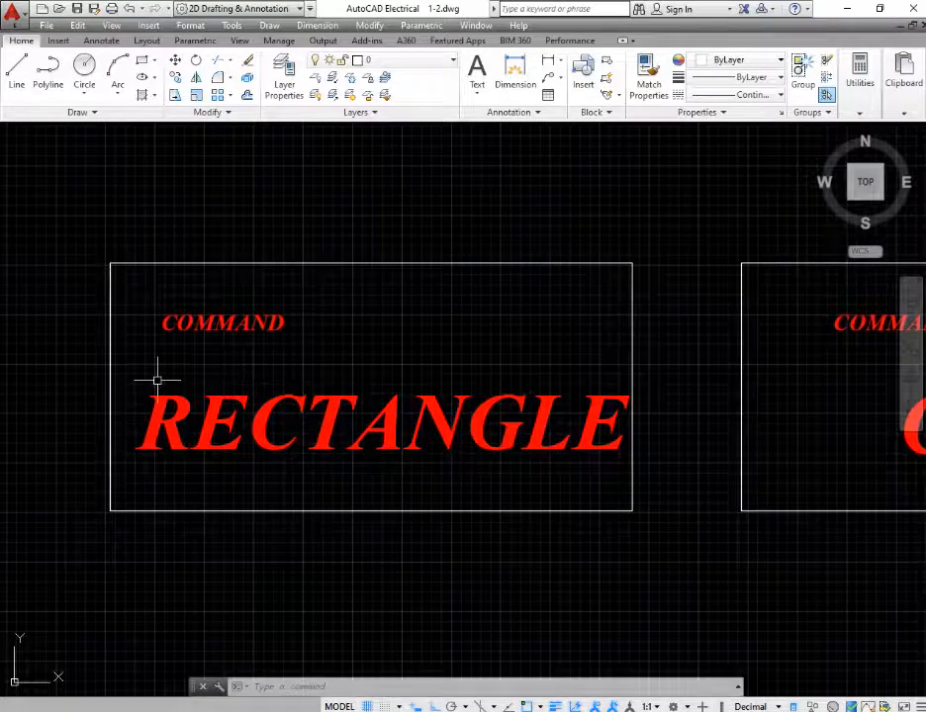
scroll(83, 399, down, 2)
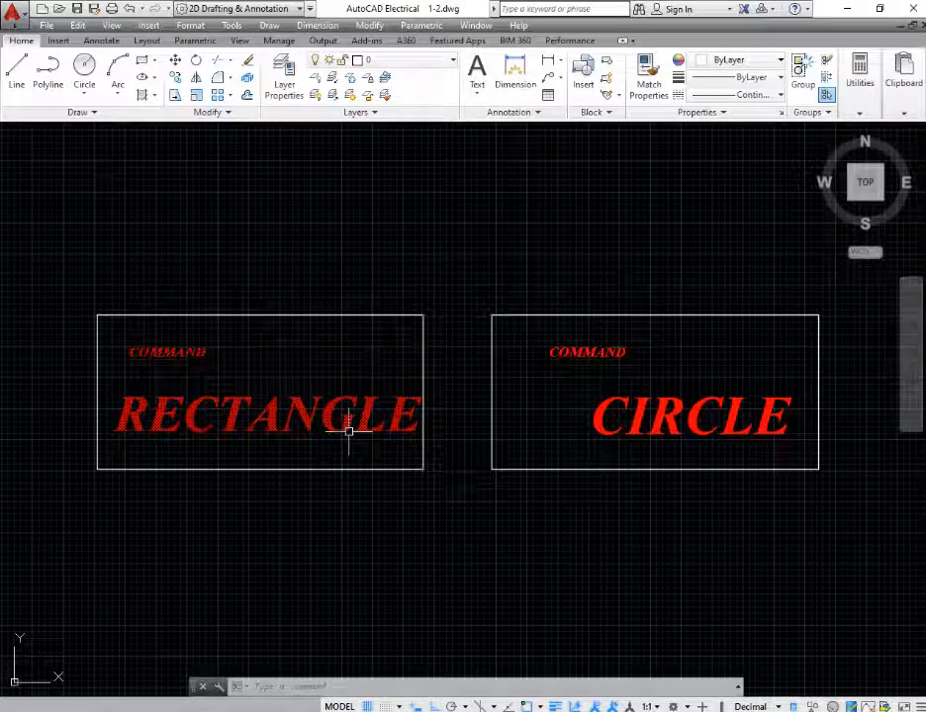
mouse_move(348, 431)
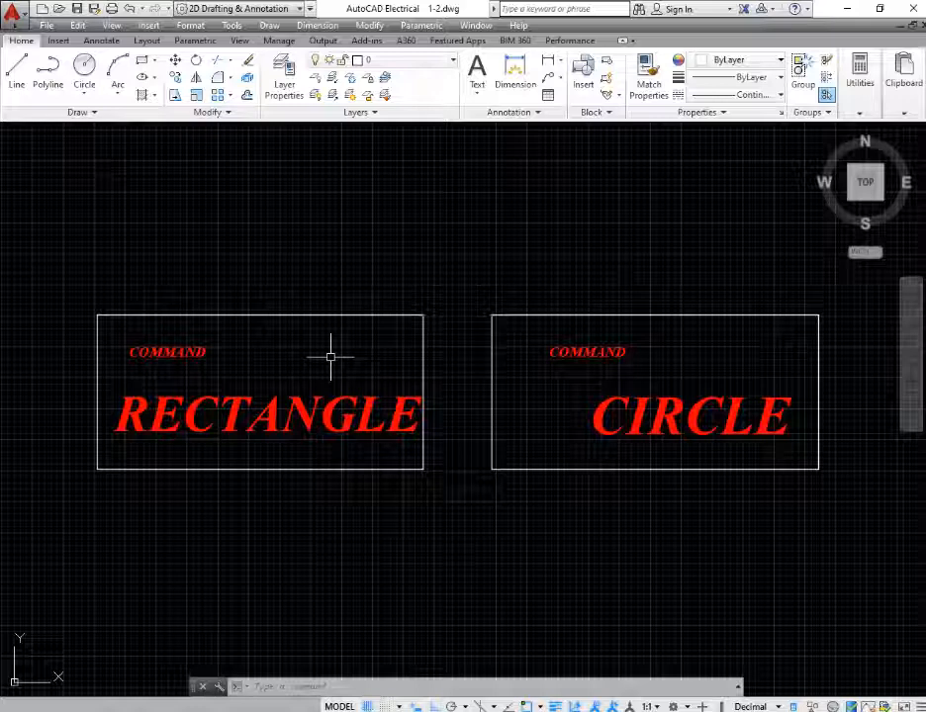
Step: Draw a freehand rectangle by two opposite corners with the RECTANG command in the empty area above the title frames
scroll(215, 428, down, 2)
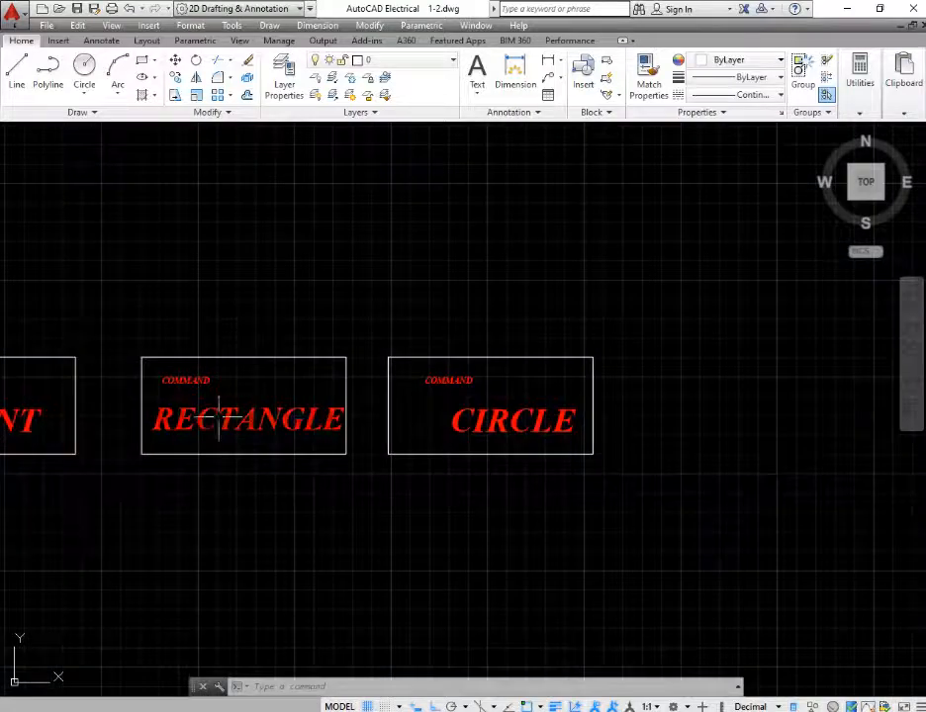
scroll(220, 381, up, 2)
scroll(182, 464, down, 3)
middle_drag(220, 333, 130, 387)
scroll(241, 337, up, 4)
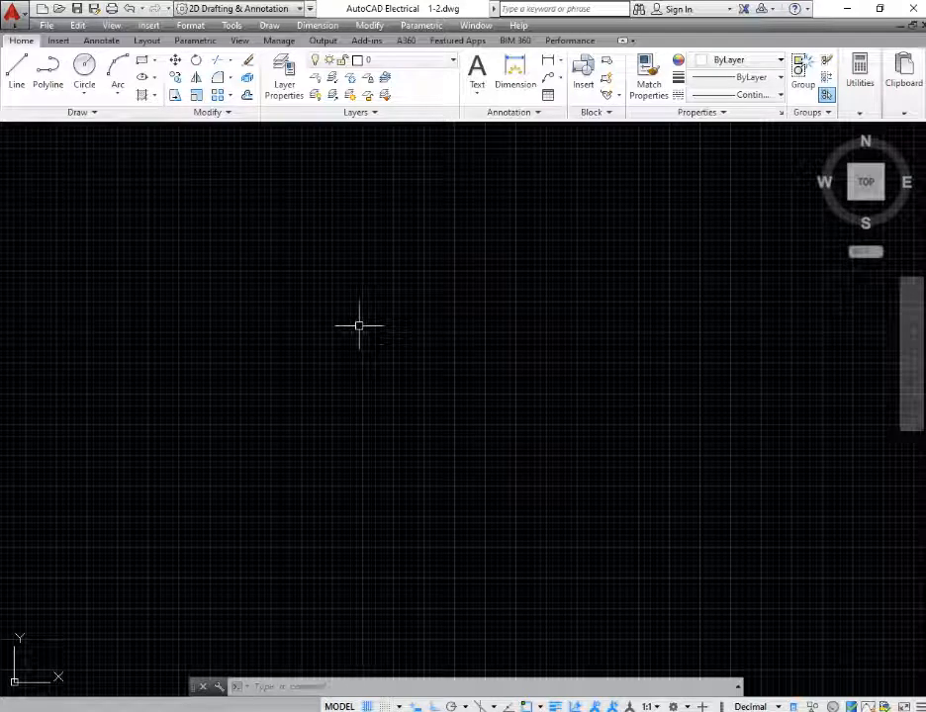
text(lec)
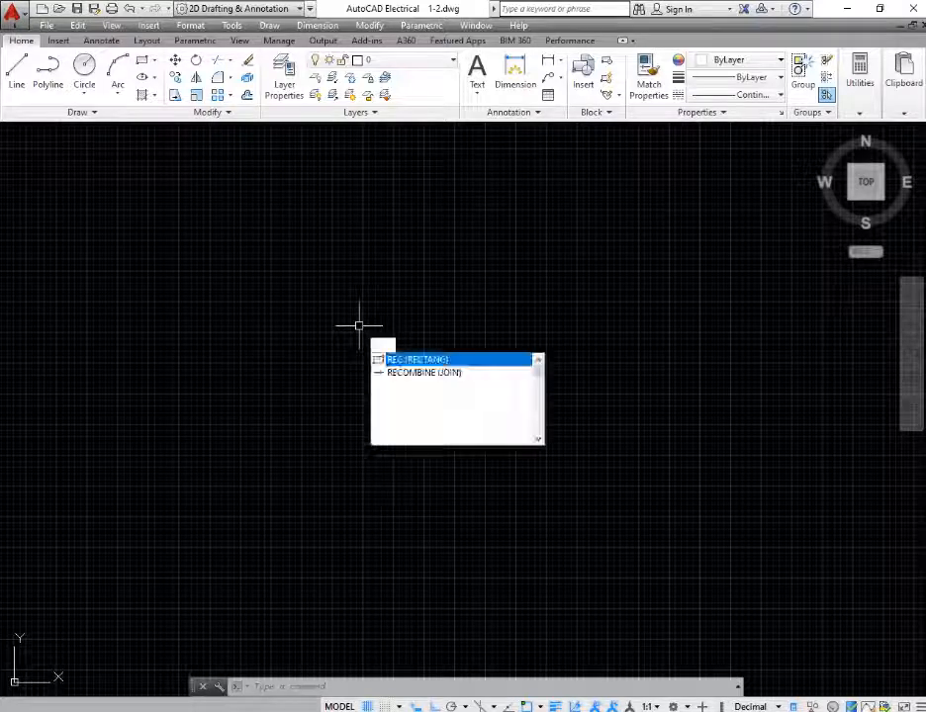
key(Return)
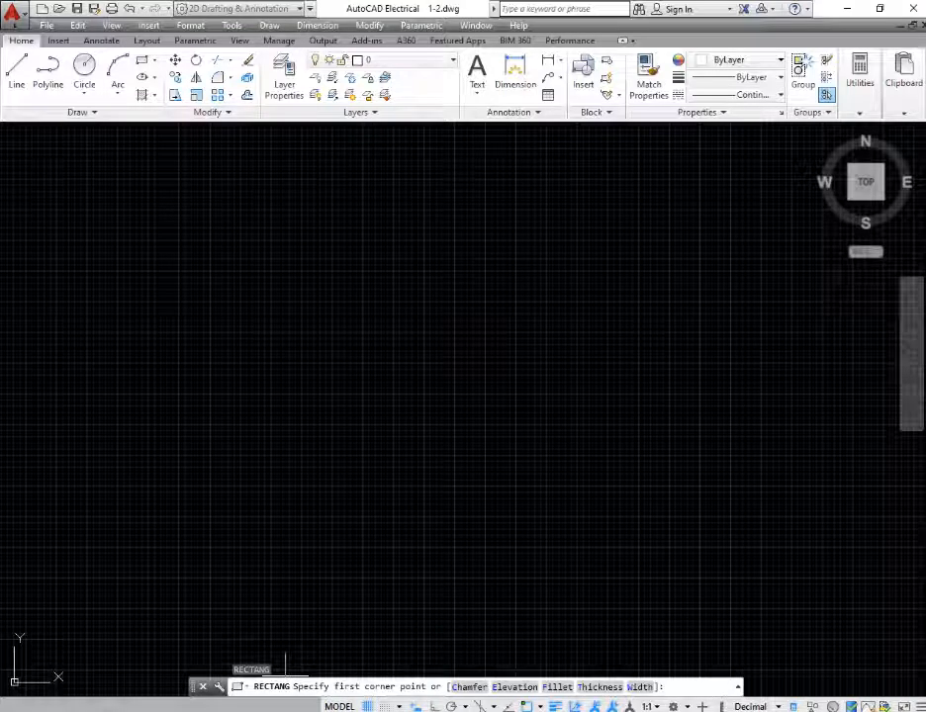
click(265, 494)
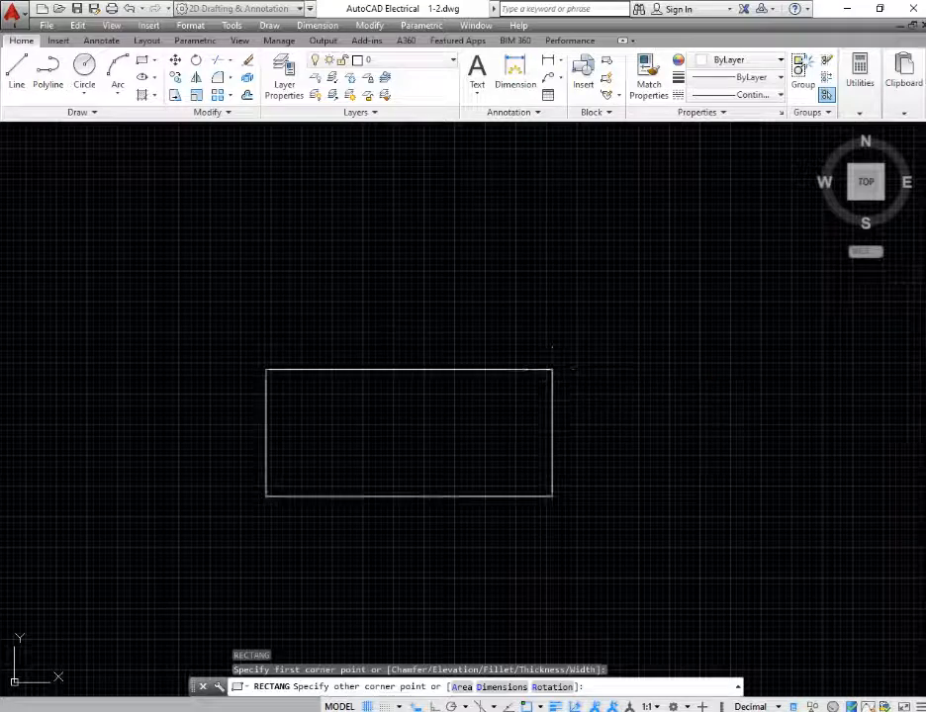
click(552, 368)
scroll(314, 481, down, 2)
scroll(319, 455, up, 3)
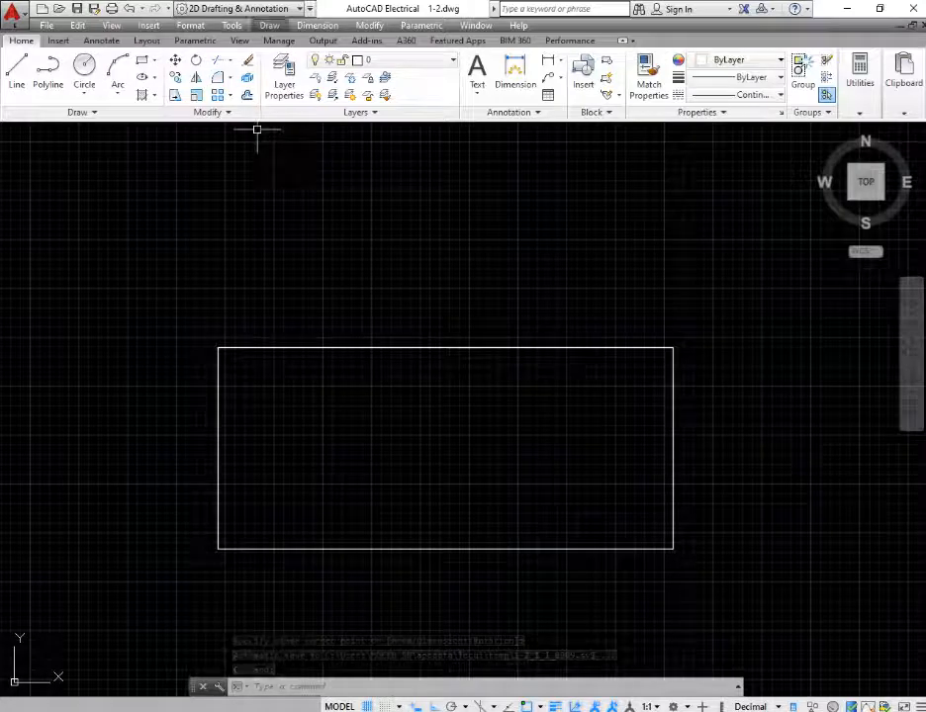
Step: Draw a second freehand rectangle by two opposite corners directly above the first one
key(alt+d)
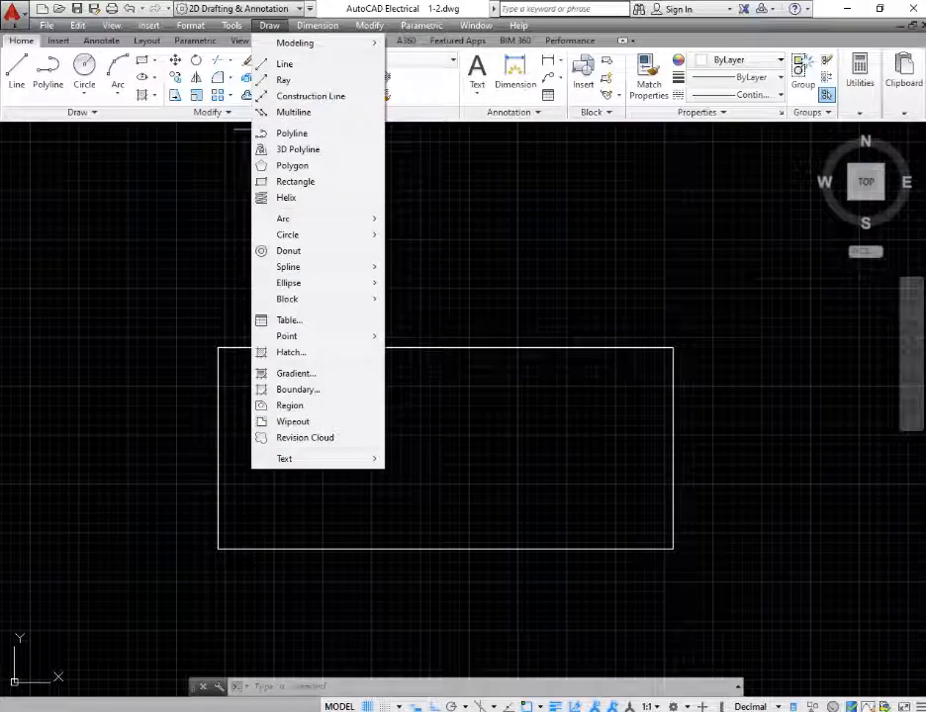
key(Down)
key(Down)
key(Down)
key(Down)
key(Down)
key(Down)
key(Down)
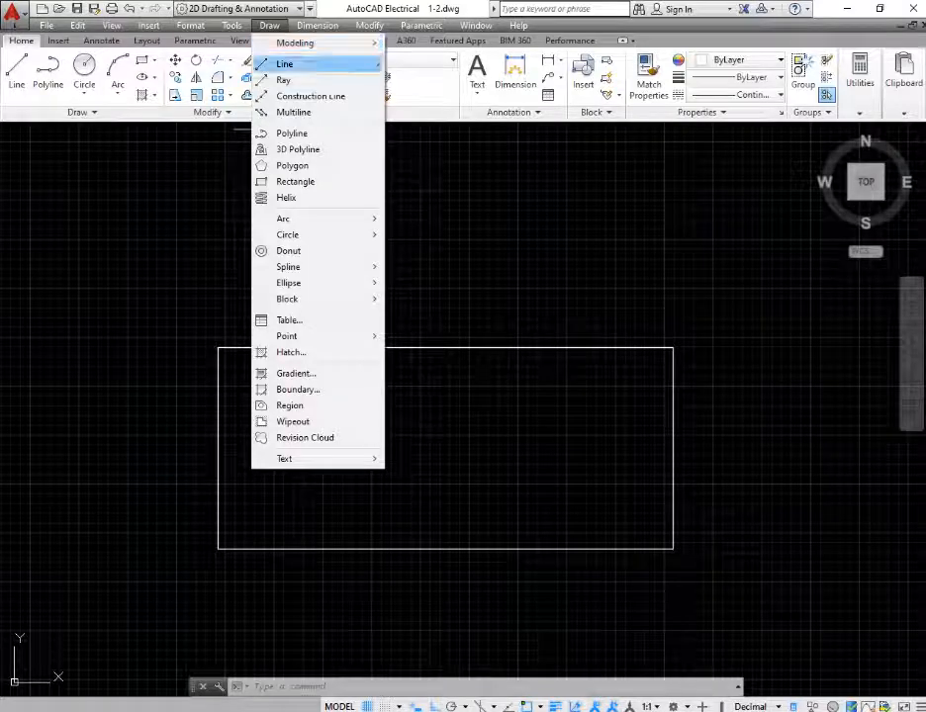
key(Down)
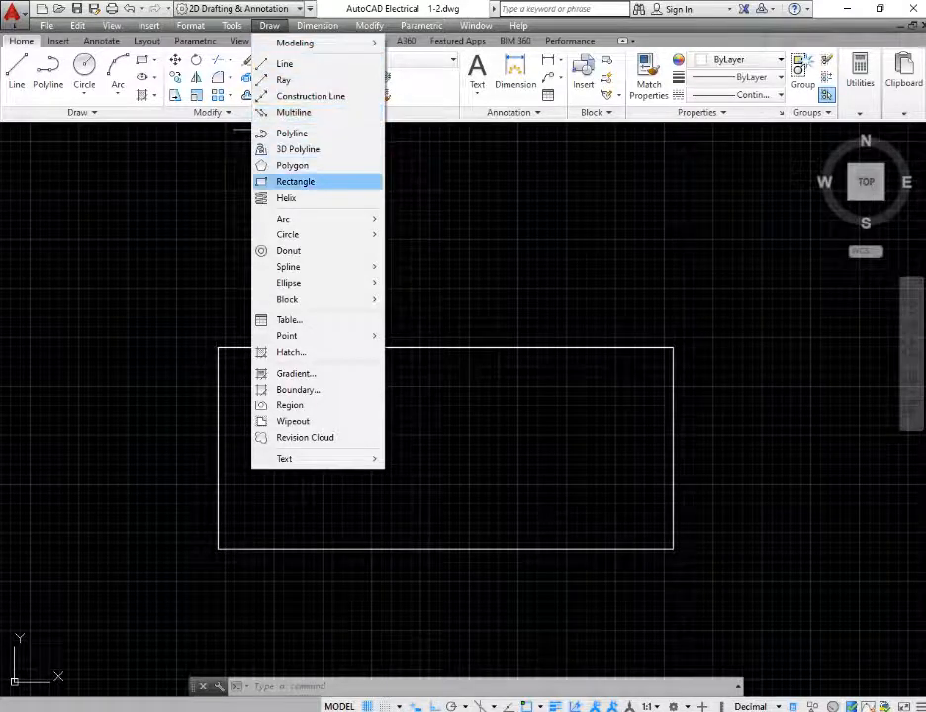
key(Return)
scroll(191, 332, down, 2)
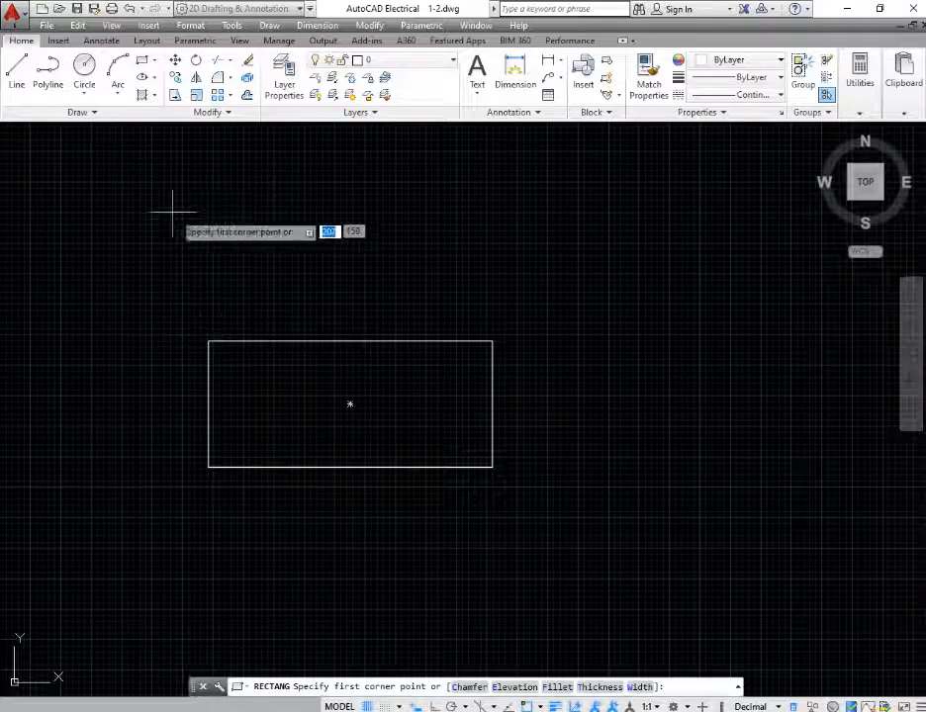
click(264, 297)
click(568, 201)
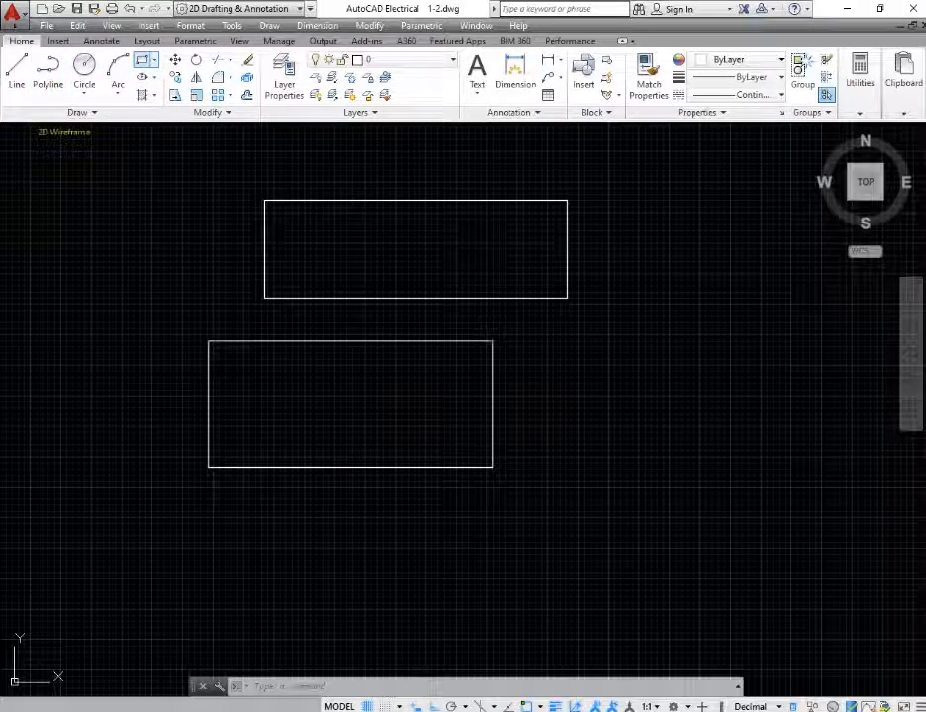
Step: Draw a third, smaller freehand rectangle by two opposite corners to the right of the first rectangle
click(143, 61)
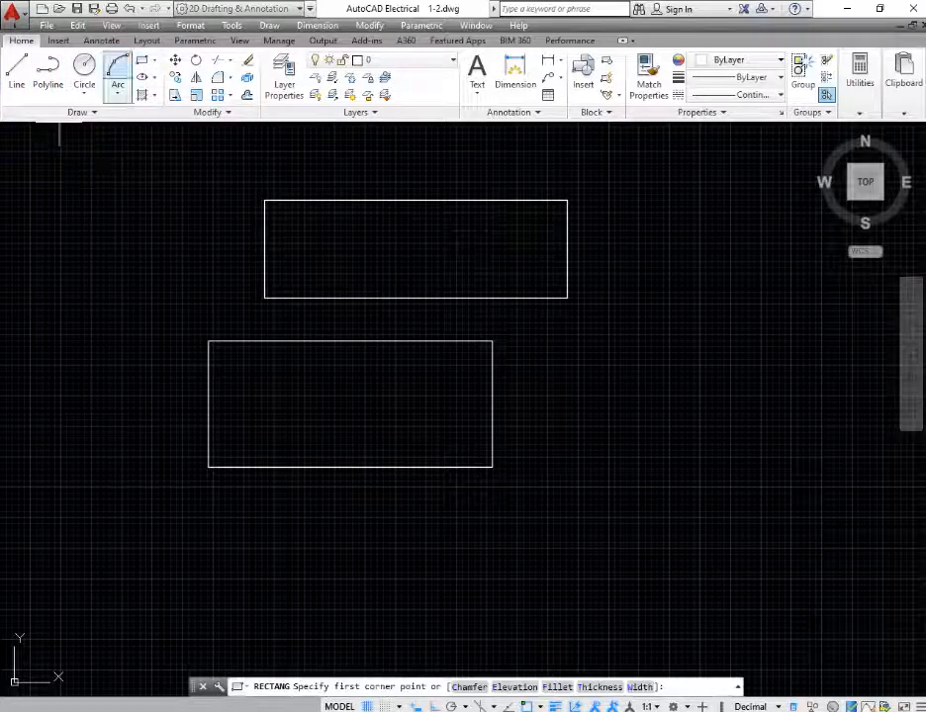
click(561, 367)
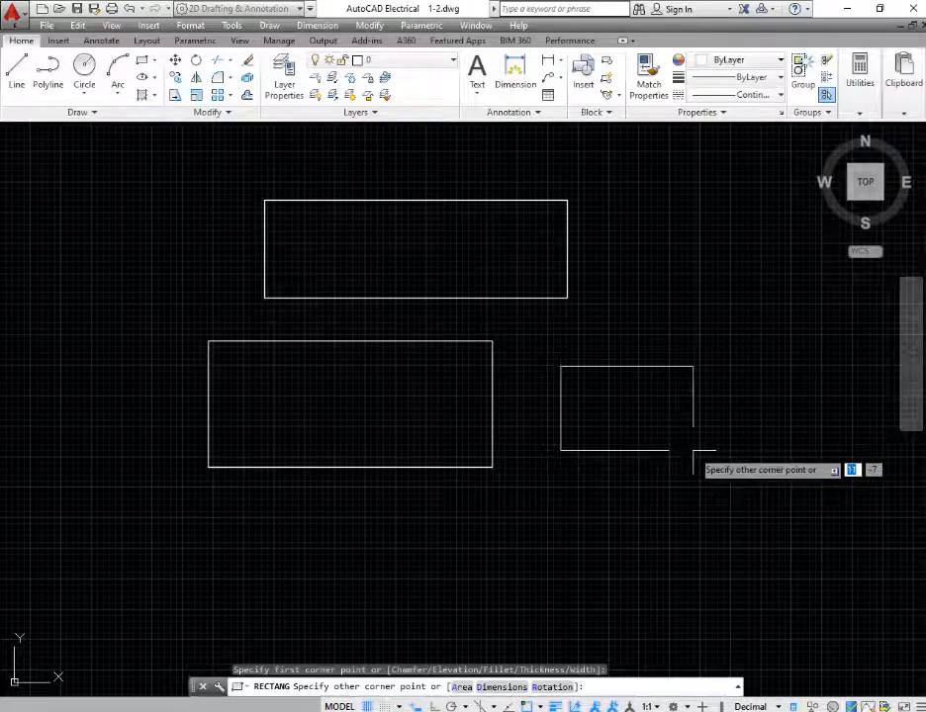
click(749, 452)
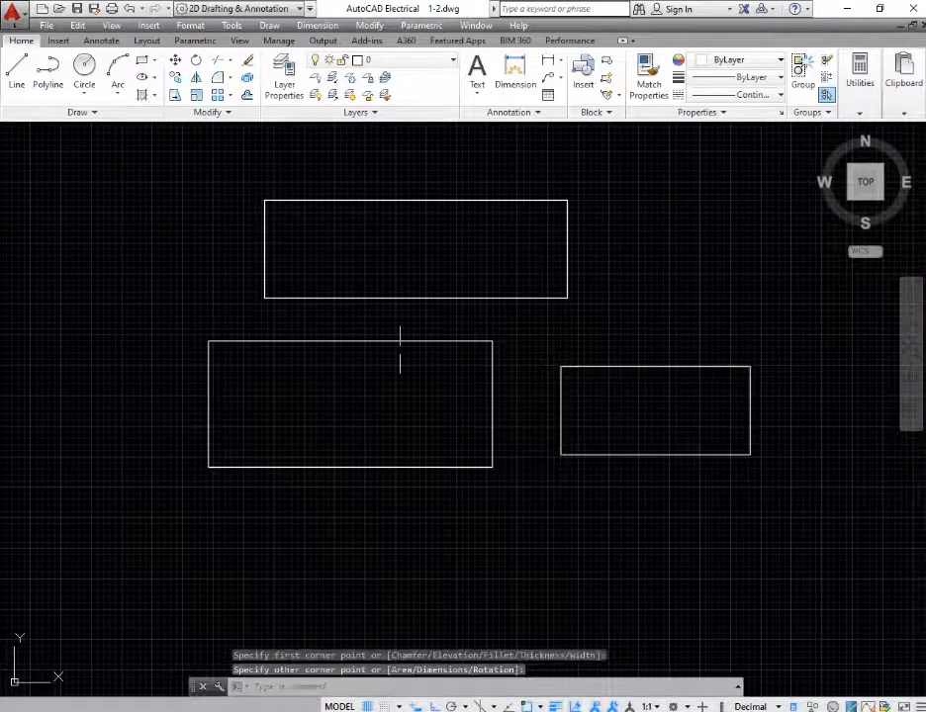
Step: Draw a rectangle with the RECTANG Dimensions option, length 4 and width 8, in the empty area right of the three freehand rectangles
scroll(398, 356, down, 4)
scroll(466, 334, up, 4)
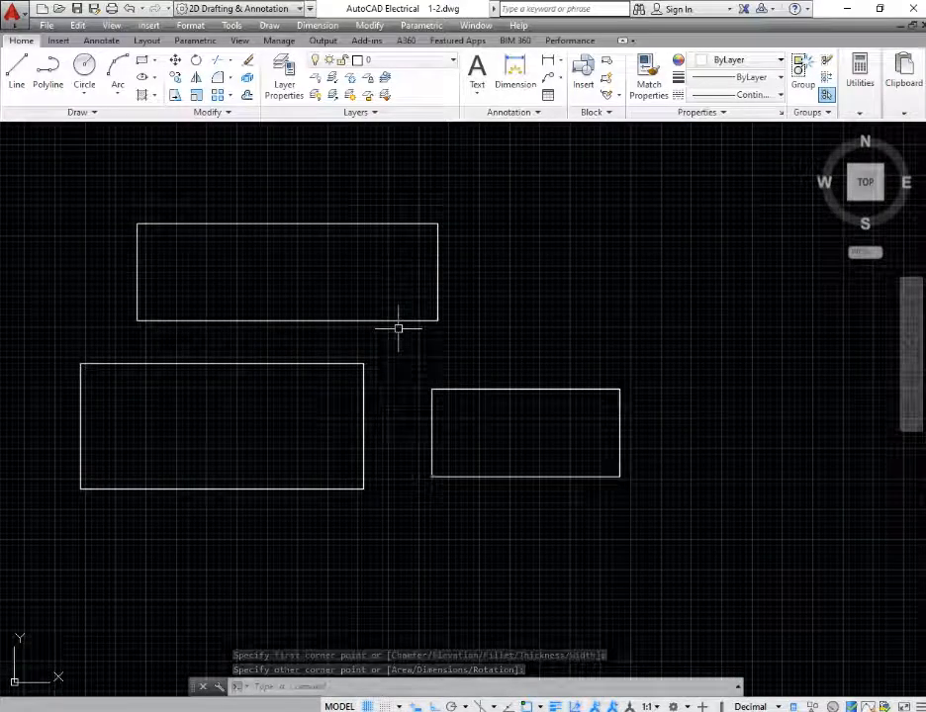
scroll(352, 331, down, 4)
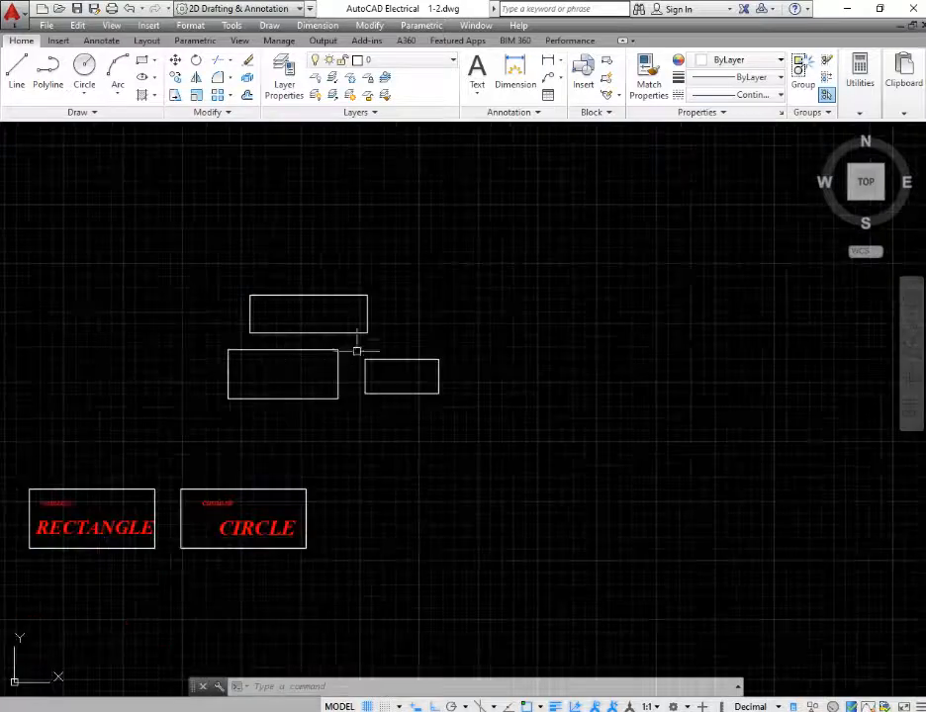
scroll(388, 341, up, 4)
scroll(339, 352, down, 4)
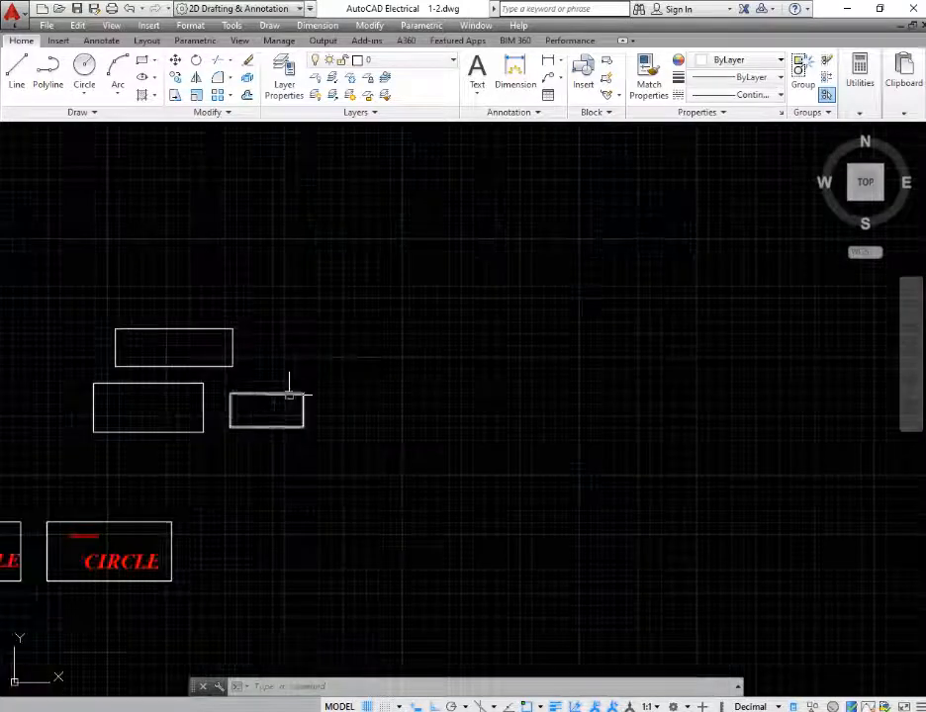
scroll(290, 382, up, 2)
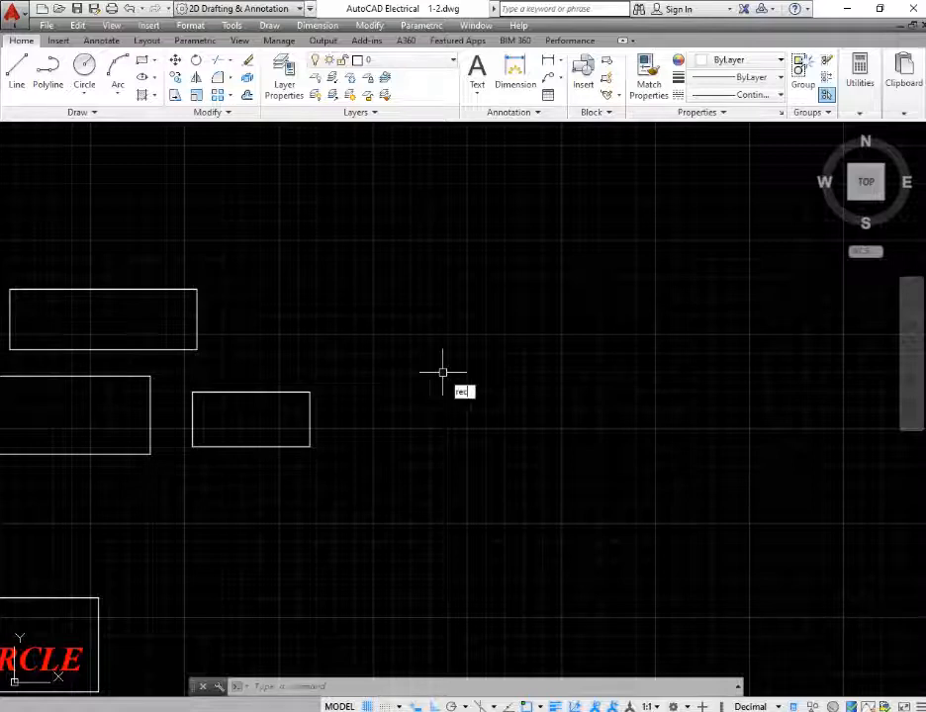
key(Return)
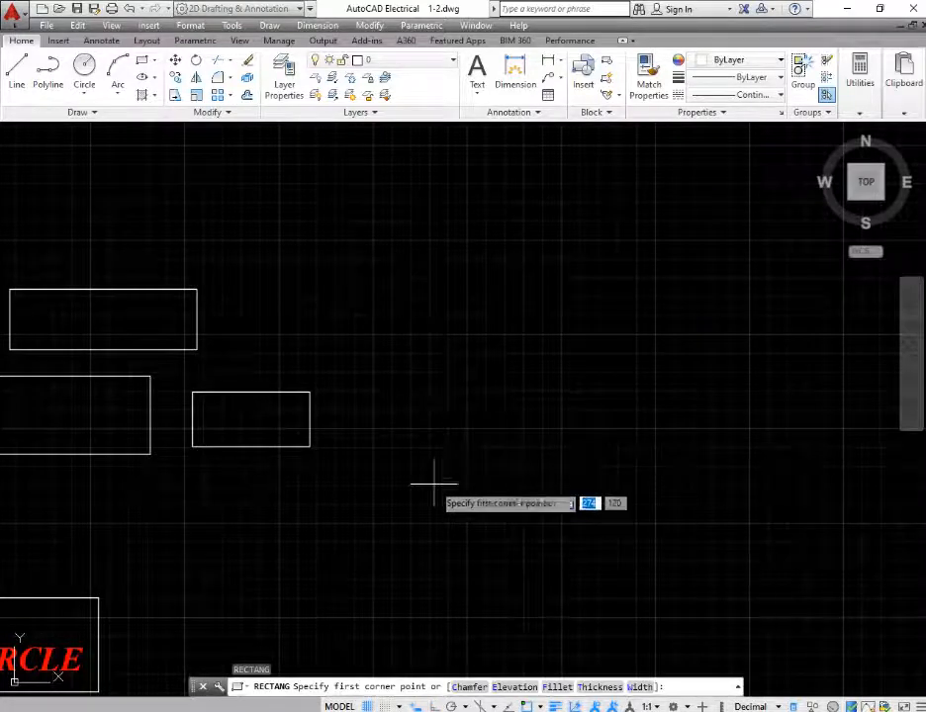
click(434, 484)
middle_drag(591, 402, 451, 382)
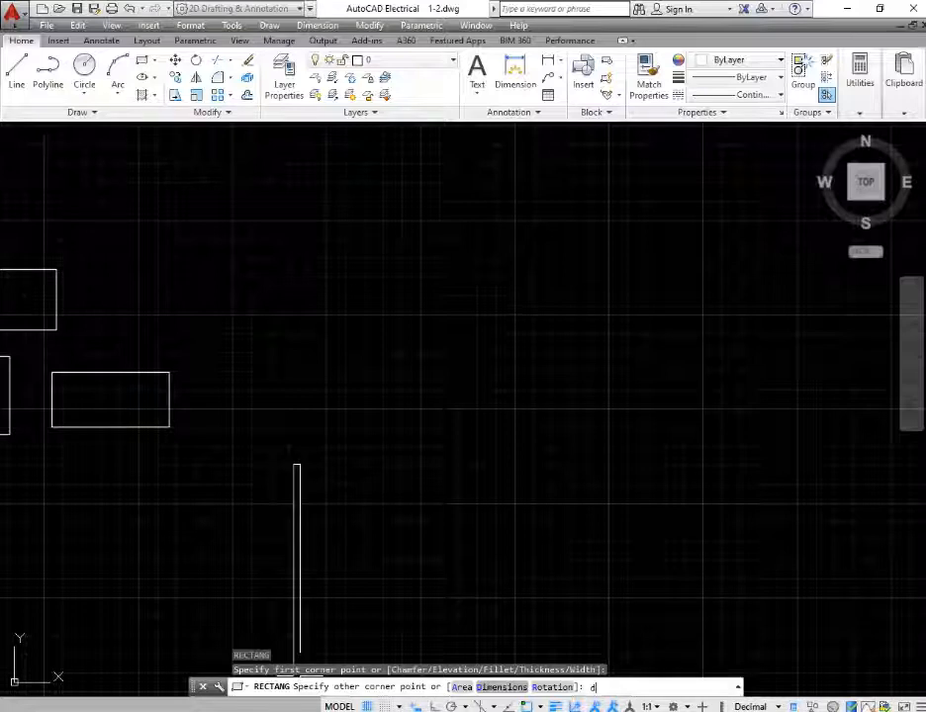
key(Return)
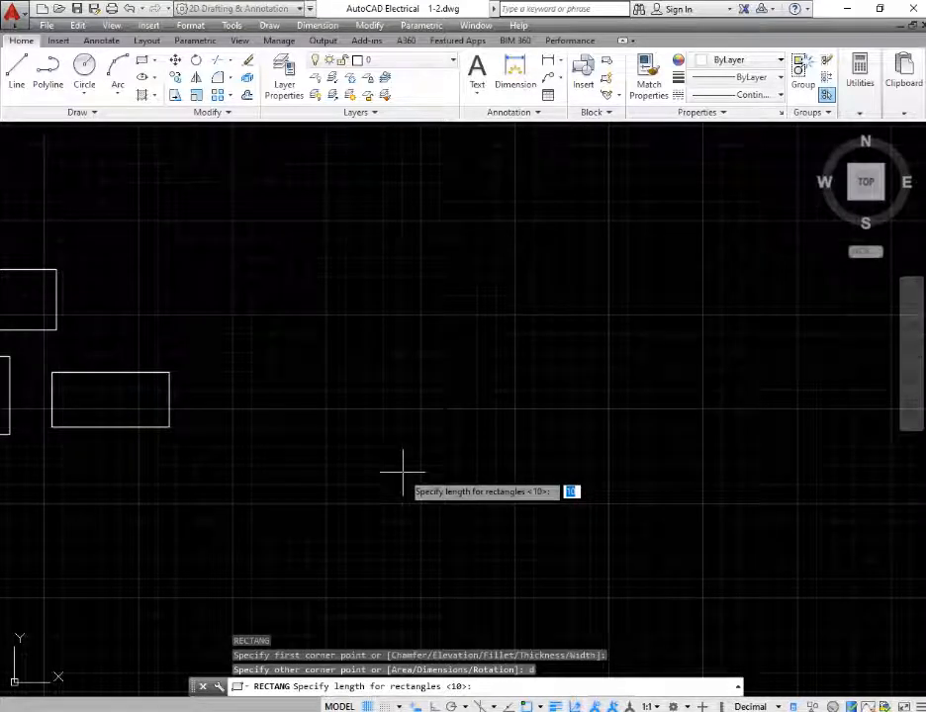
scroll(395, 467, up, 2)
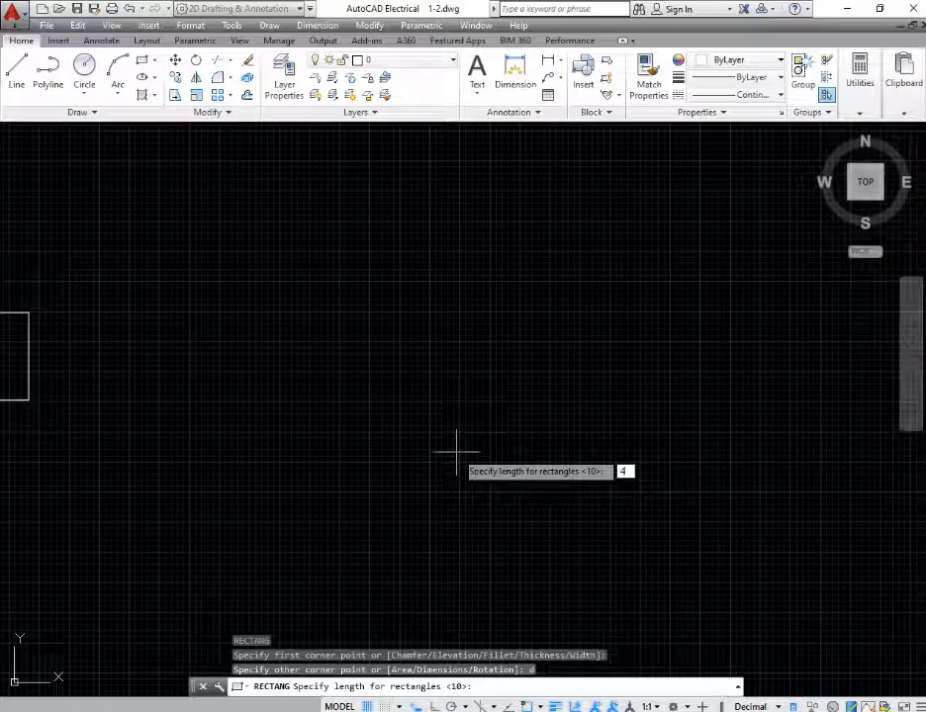
key(Return)
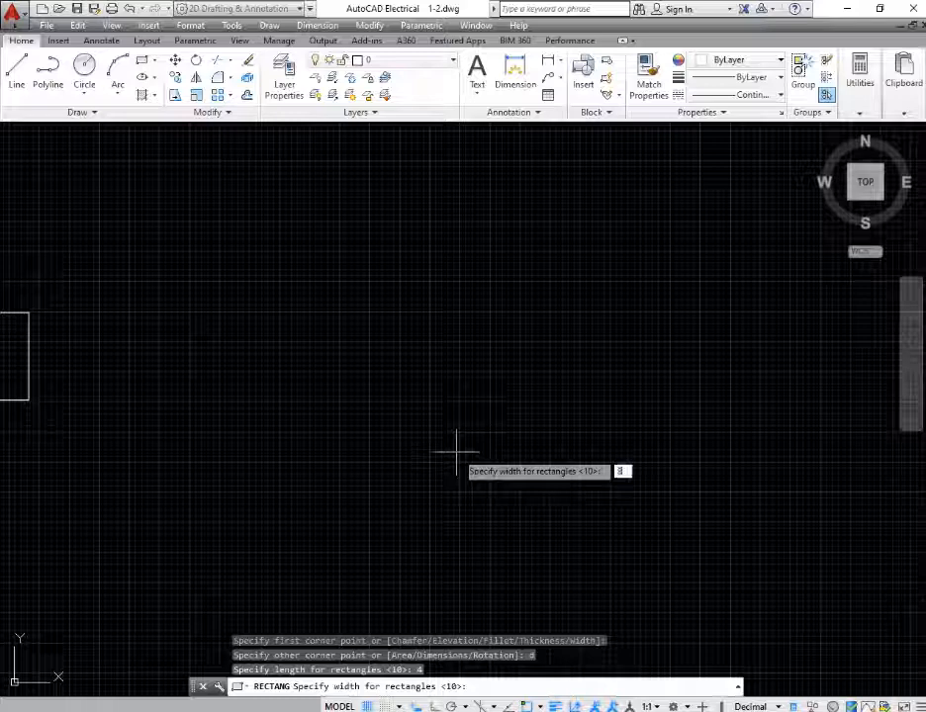
text(8)
key(Return)
click(267, 478)
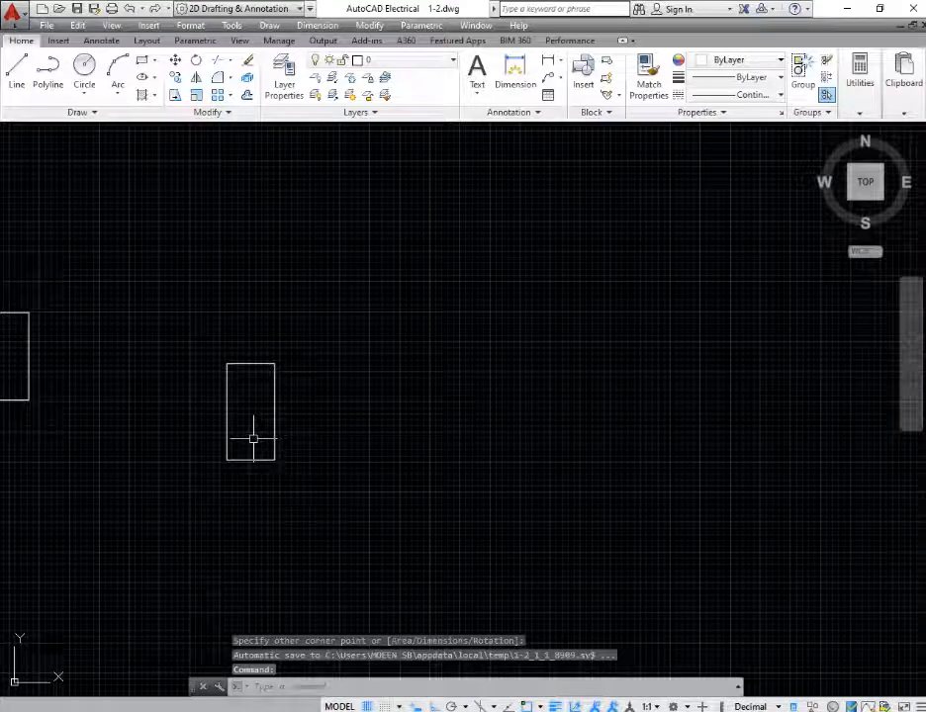
Step: Add a linear dimension to the new rectangle's bottom edge, placed just below it
scroll(239, 427, up, 4)
scroll(391, 343, down, 4)
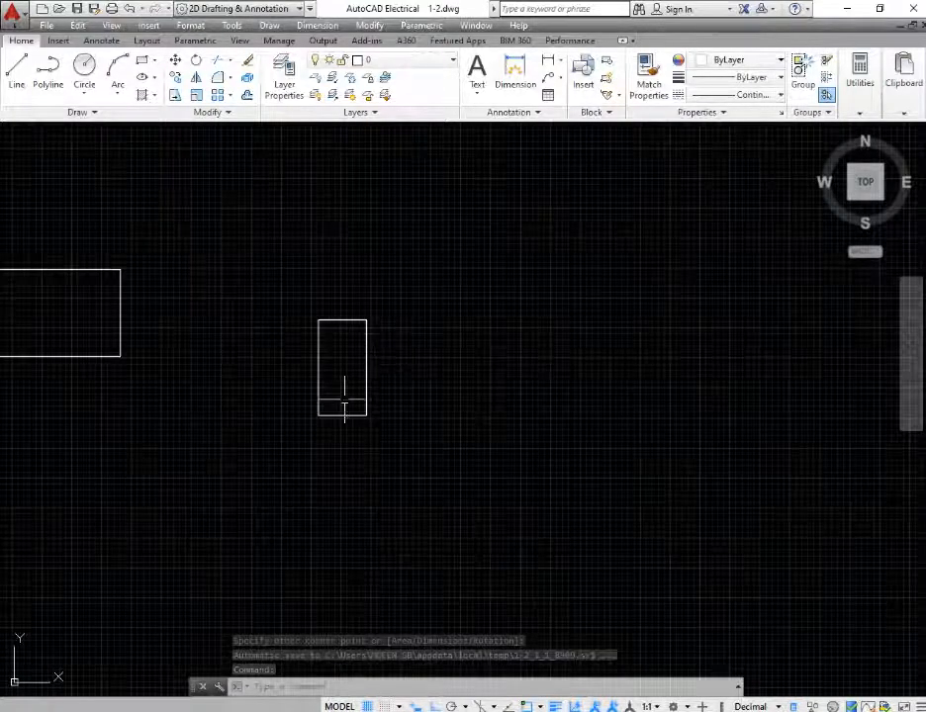
scroll(343, 390, up, 4)
scroll(357, 399, down, 2)
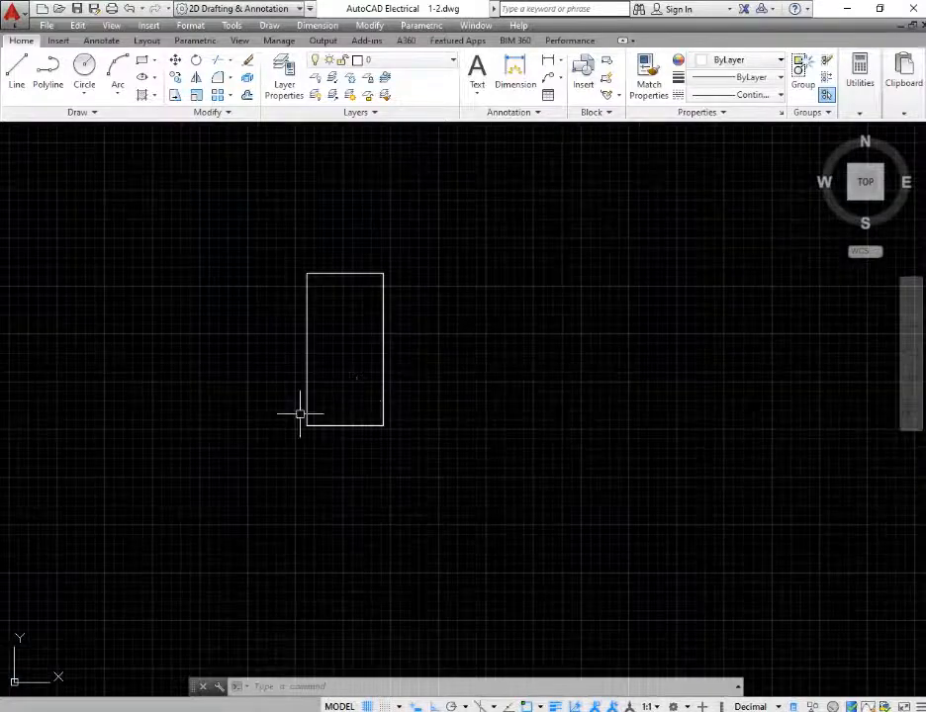
scroll(300, 414, up, 4)
scroll(323, 440, down, 2)
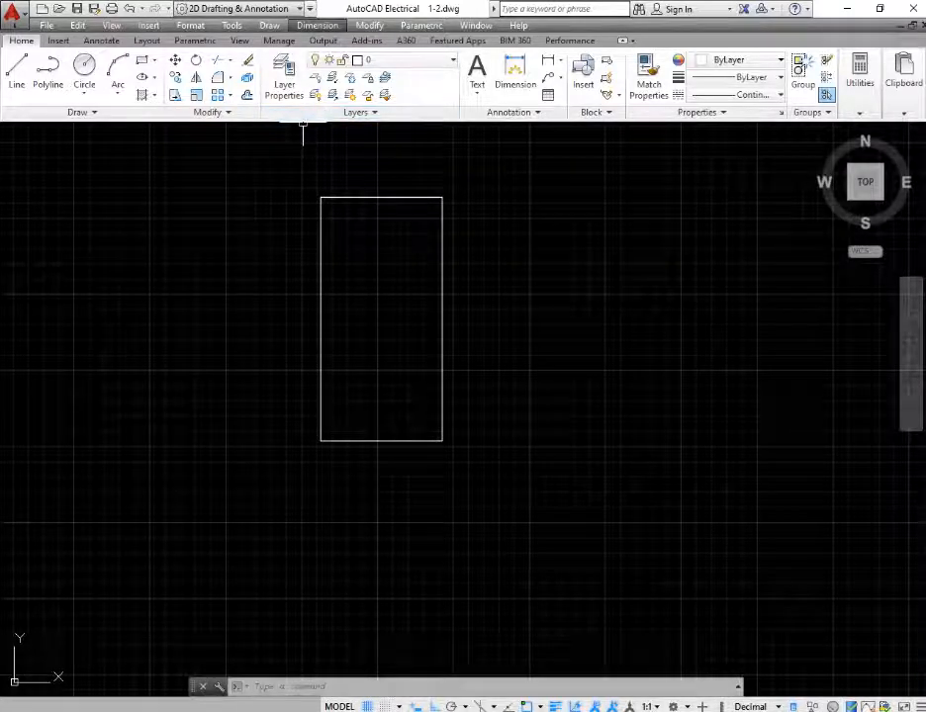
click(316, 25)
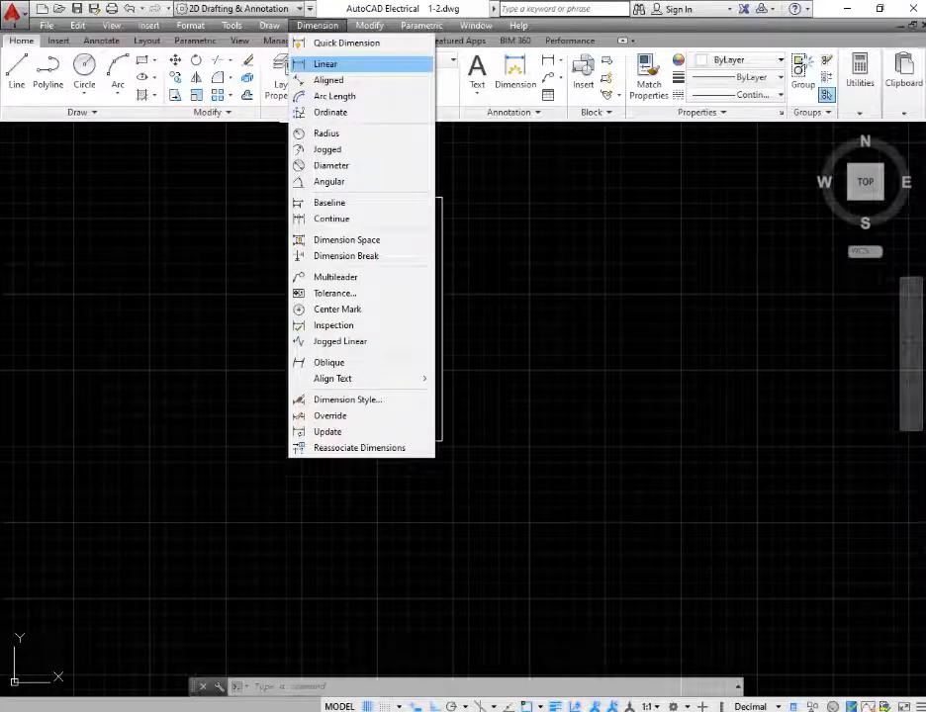
click(325, 64)
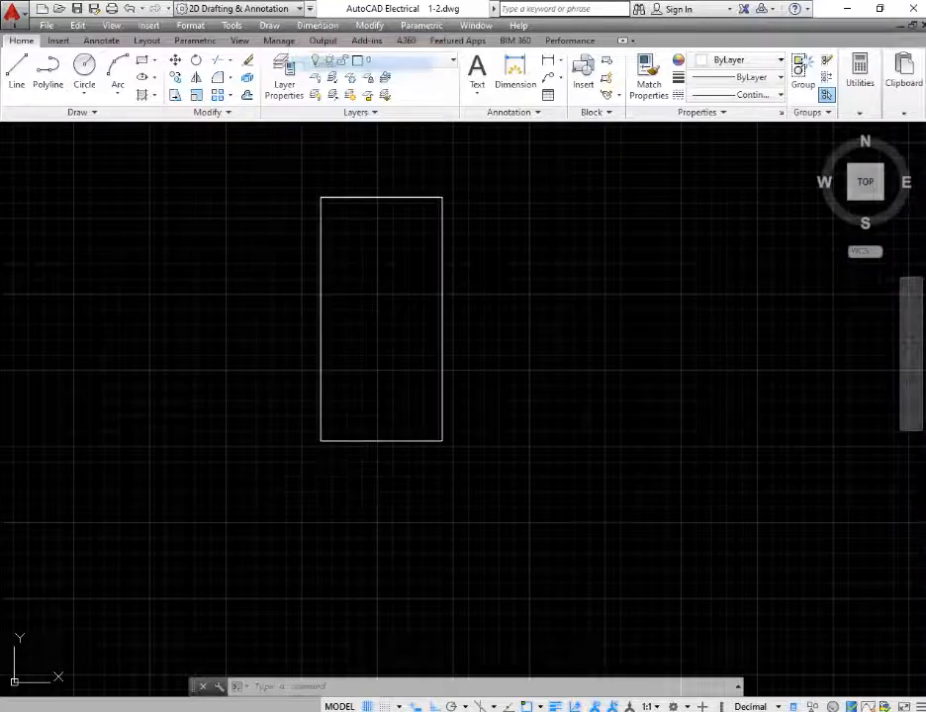
click(320, 440)
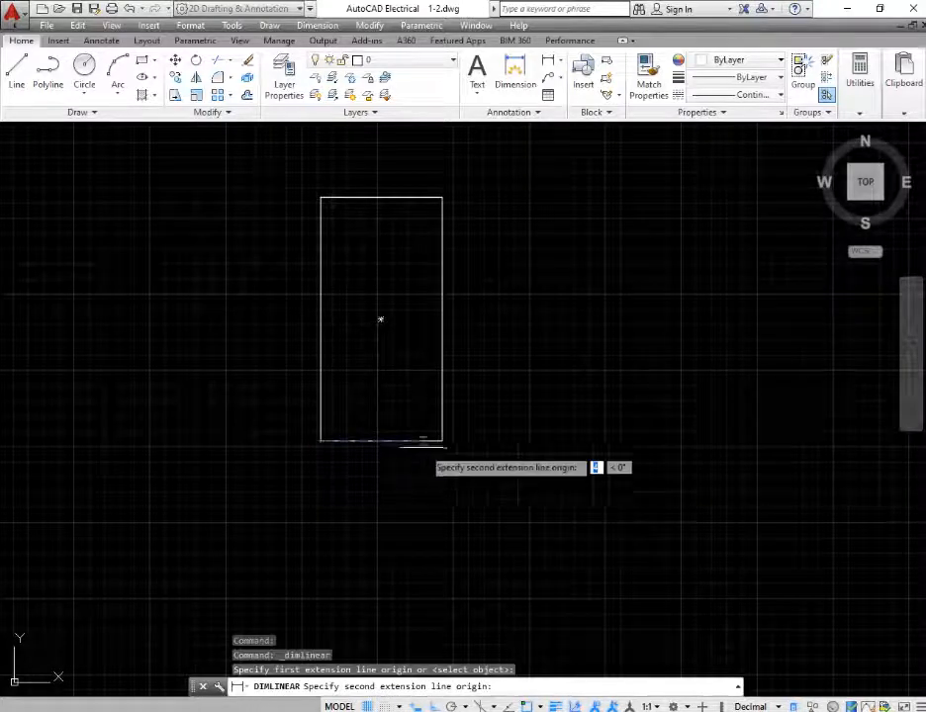
click(442, 440)
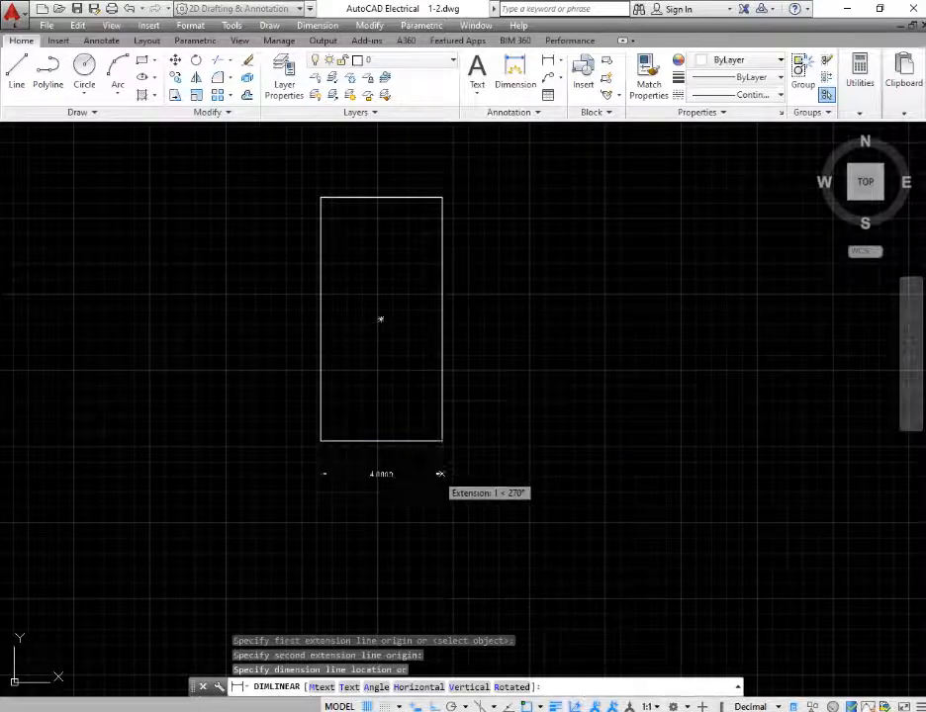
click(361, 475)
scroll(419, 522, up, 2)
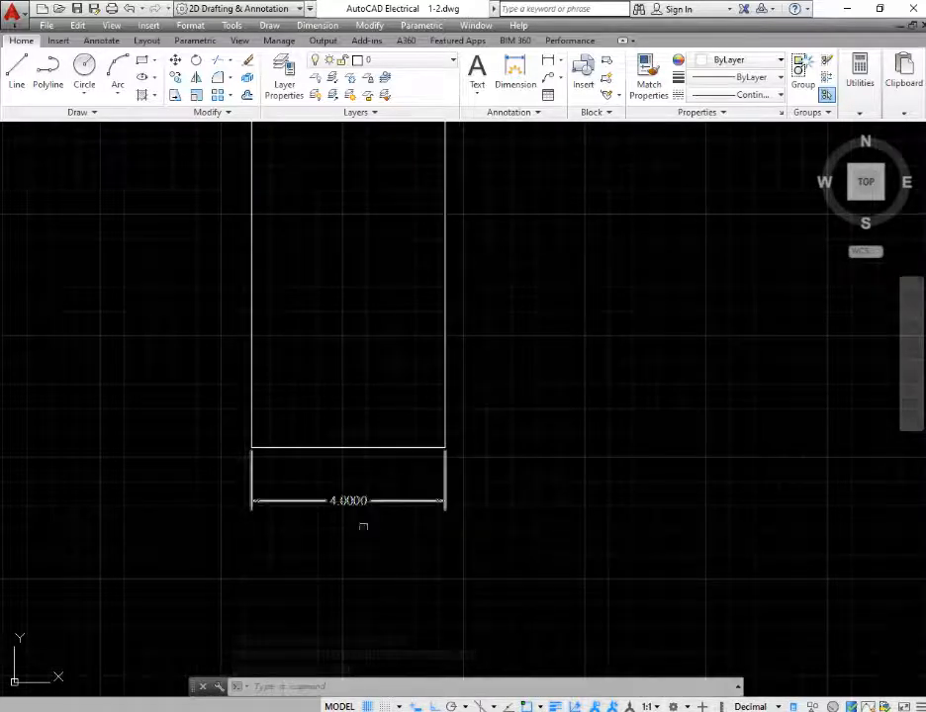
scroll(337, 509, up, 4)
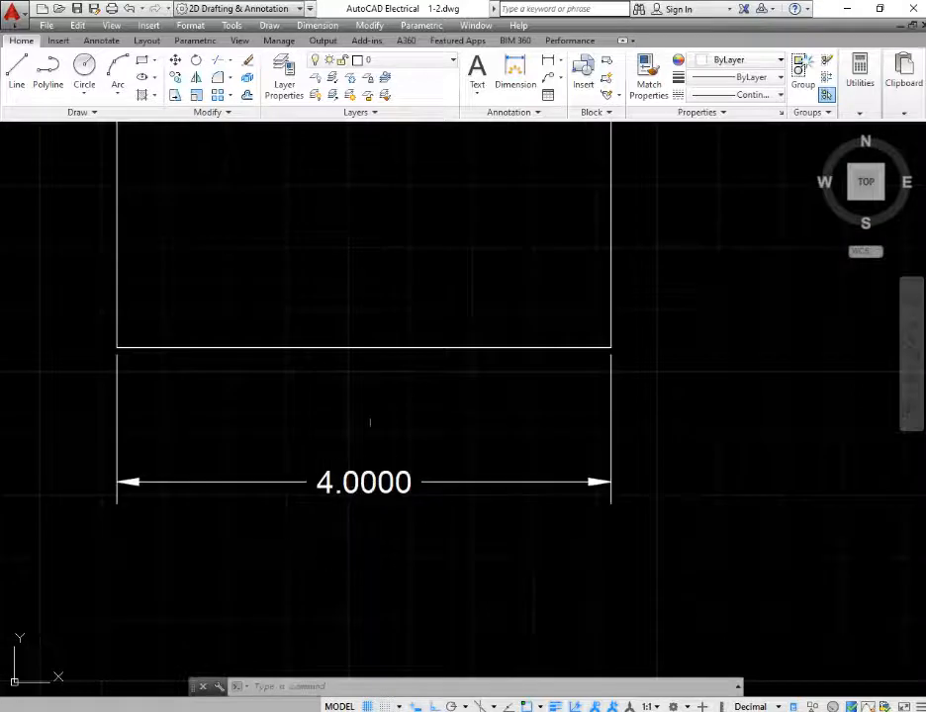
Step: Add a vertical linear dimension to the rectangle's left edge, placed just outside it
scroll(502, 596, down, 5)
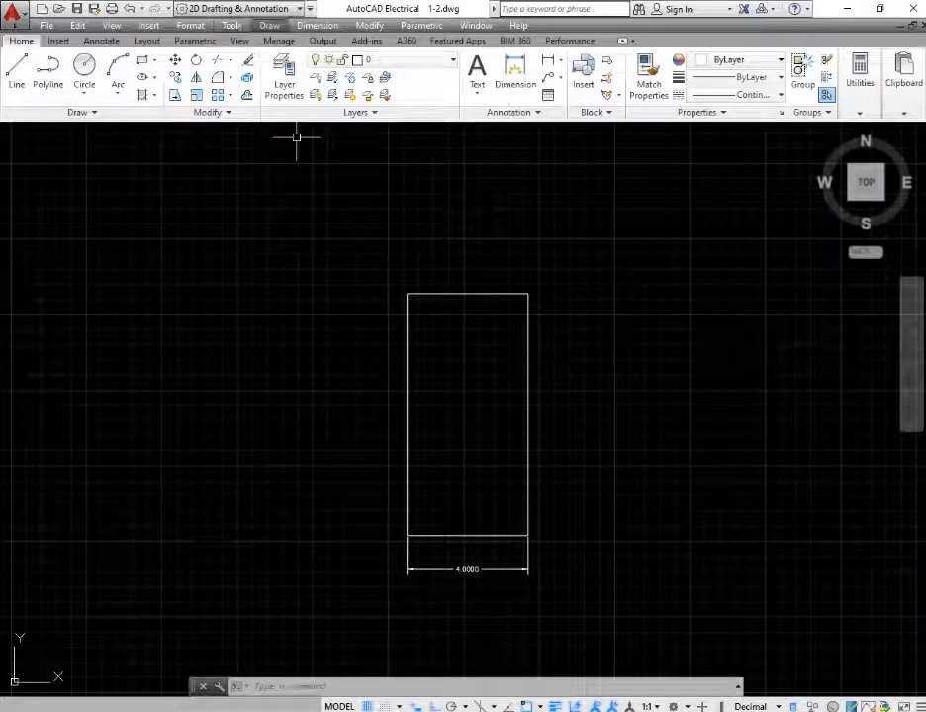
click(316, 25)
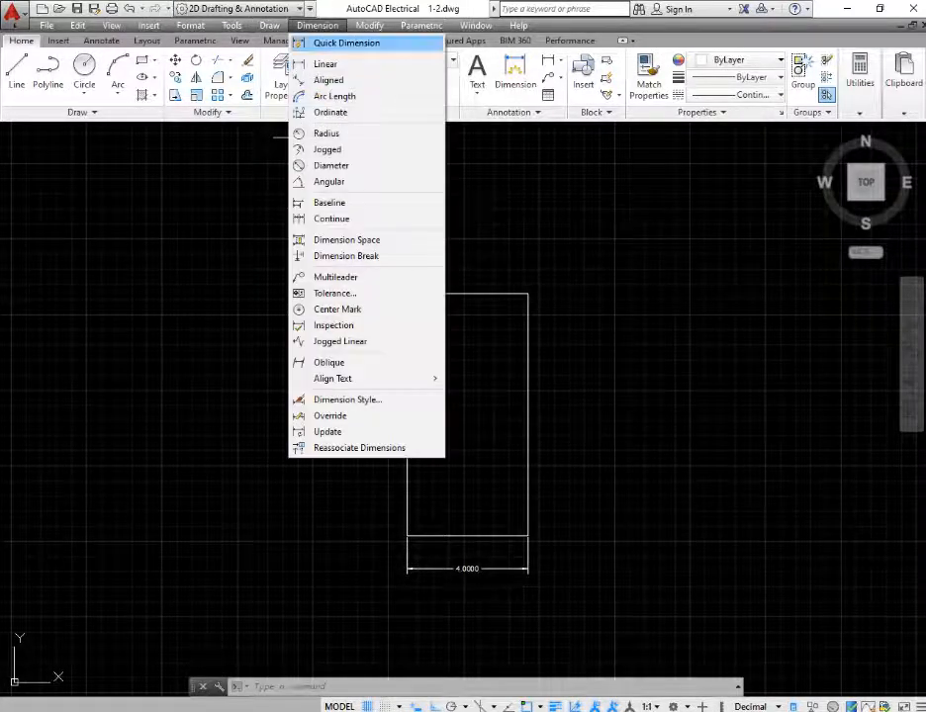
click(325, 63)
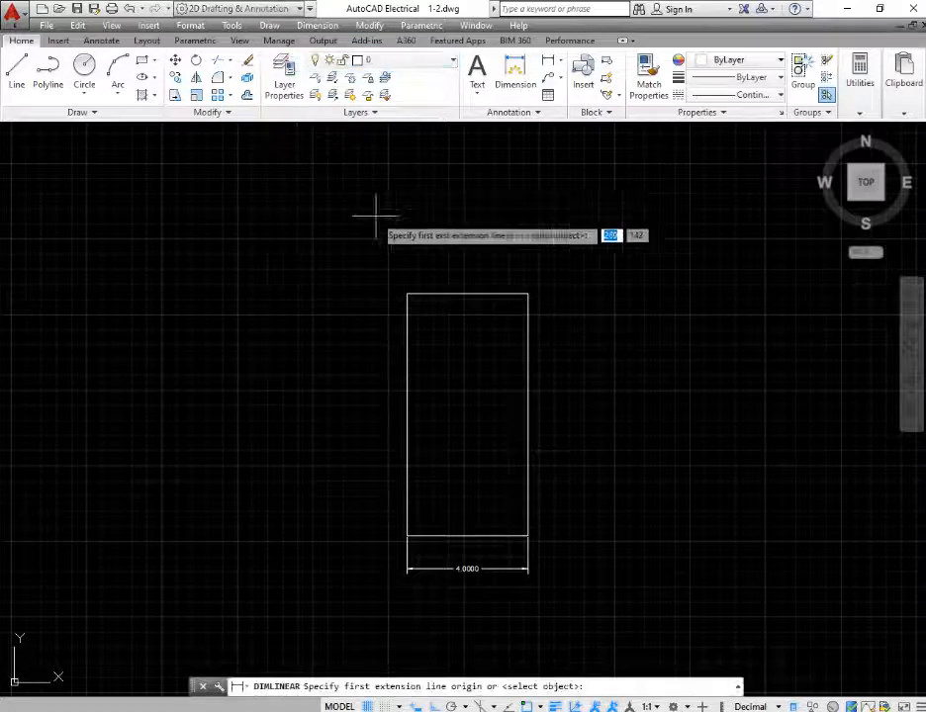
click(406, 294)
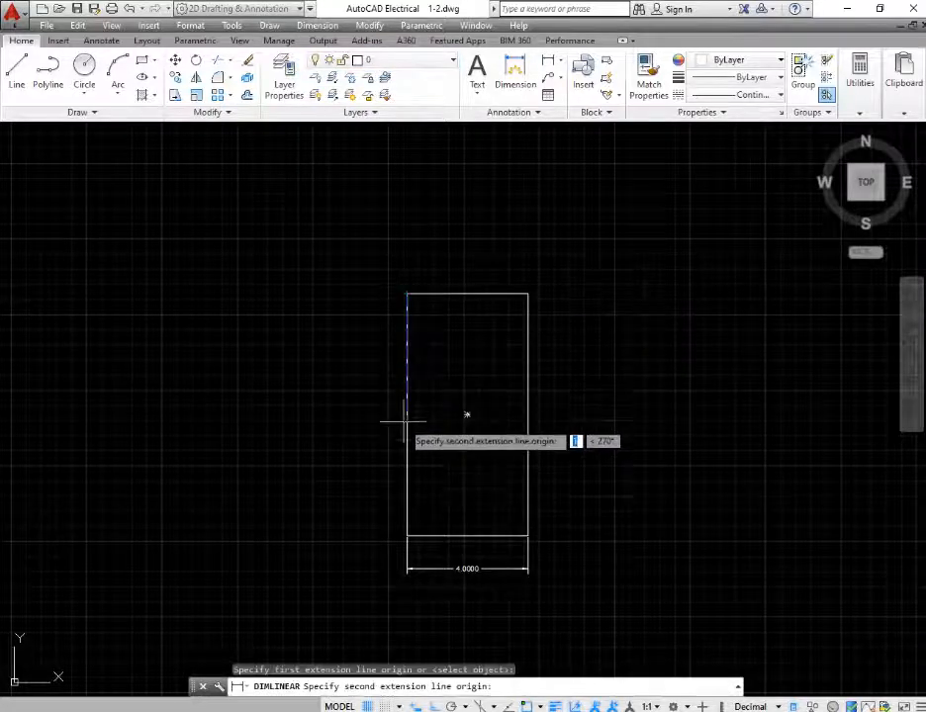
click(407, 535)
click(368, 530)
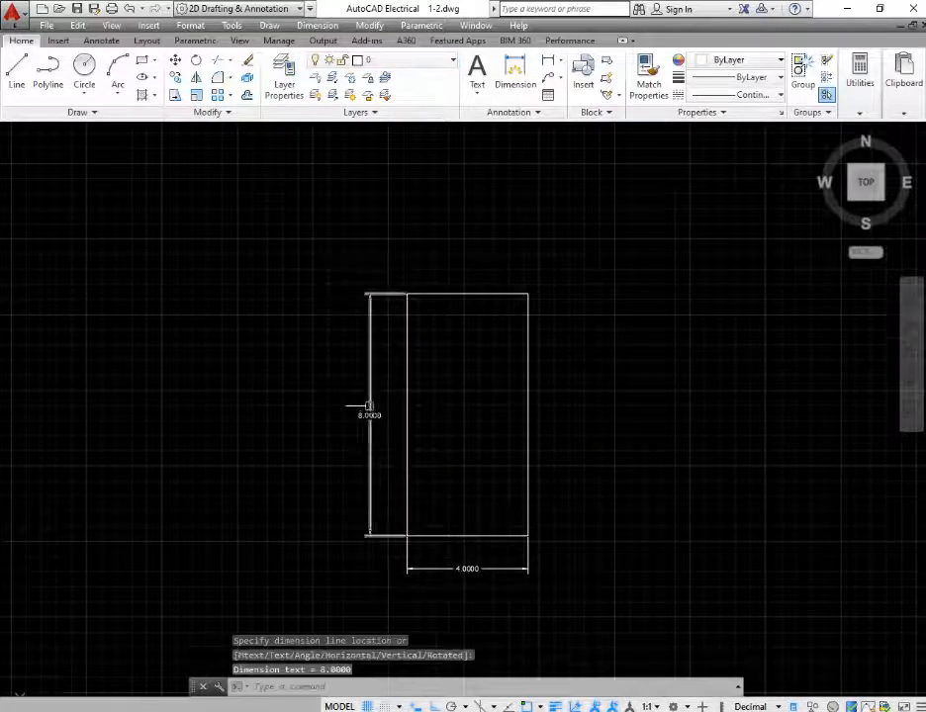
Step: Examine the two linear dimensions on the rectangle's left and bottom edges up close
scroll(368, 407, up, 5)
scroll(368, 407, down, 4)
scroll(351, 467, down, 2)
scroll(414, 490, up, 4)
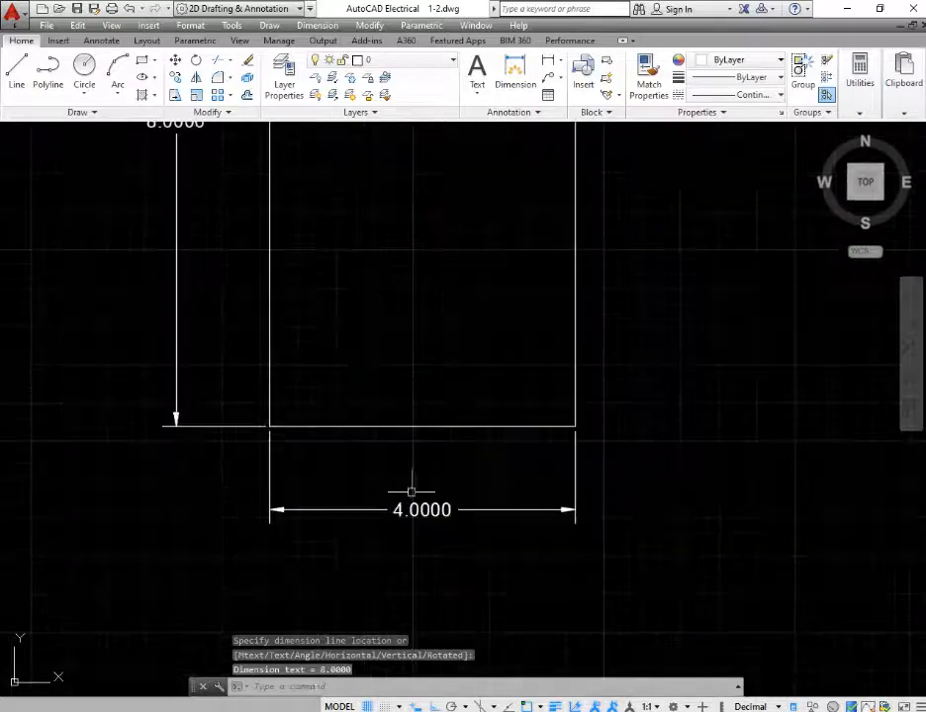
scroll(408, 423, down, 4)
scroll(347, 364, up, 2)
scroll(241, 412, down, 2)
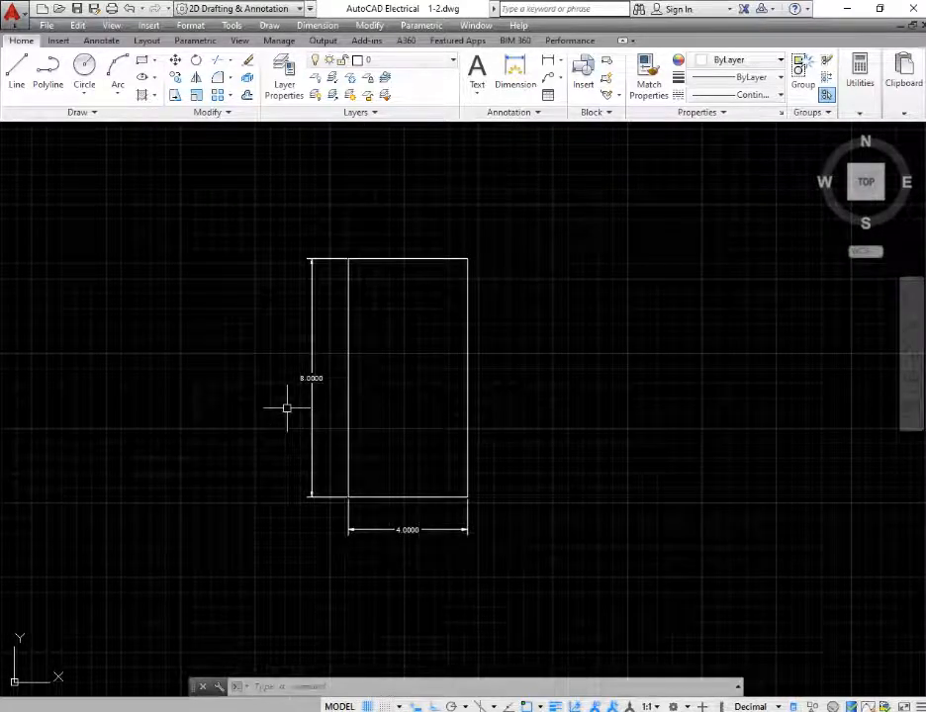
Step: Set the dimensioned rectangle's color to yellow 244,238,81 and its linetype to ZIGZAG, and clear the selection
click(469, 265)
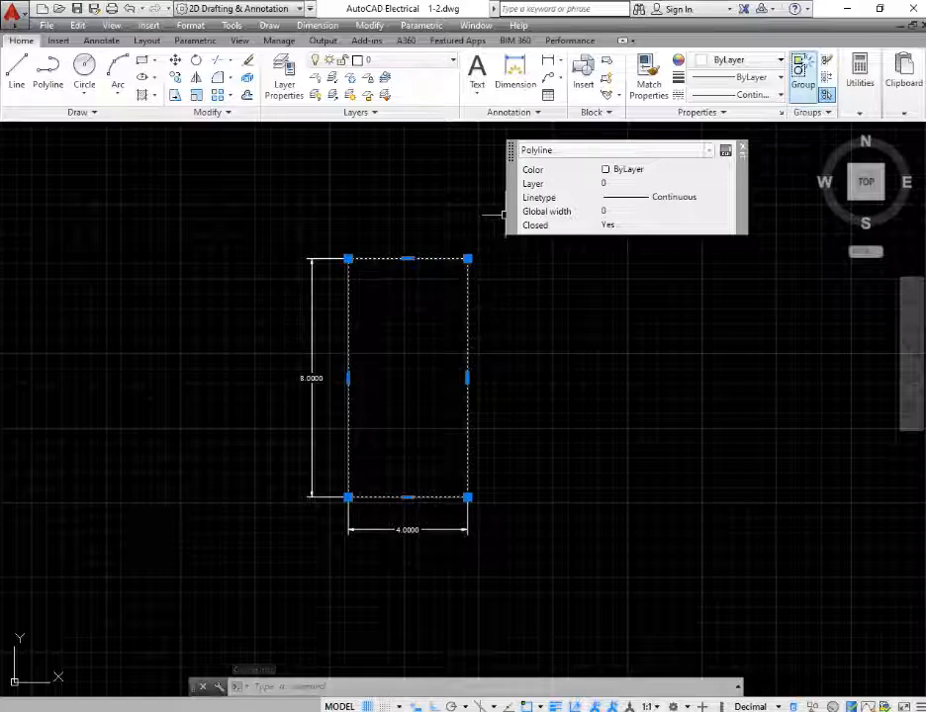
click(737, 60)
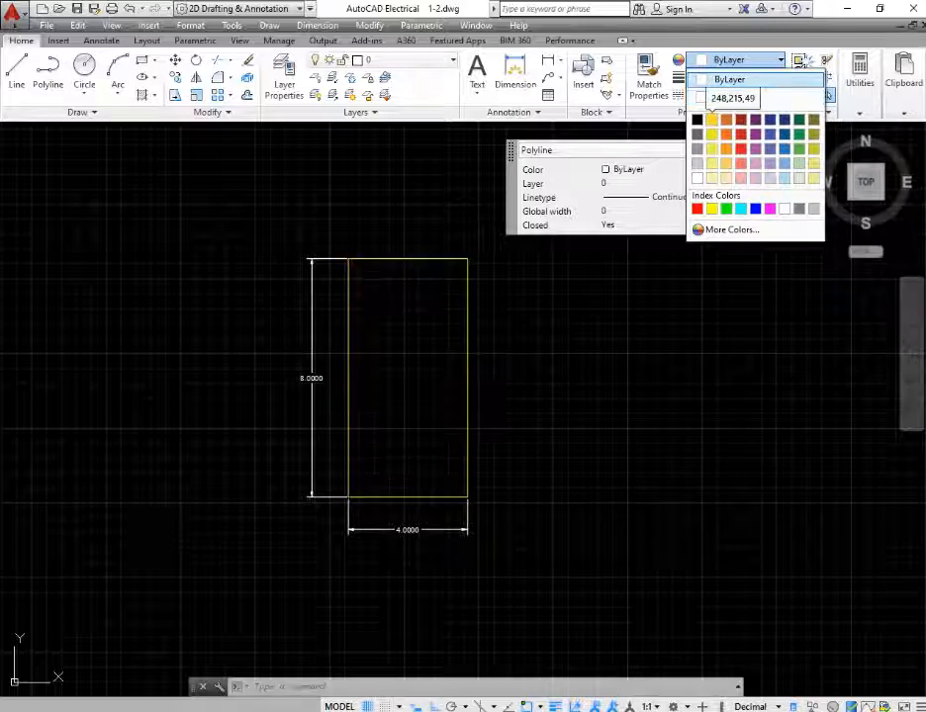
click(711, 148)
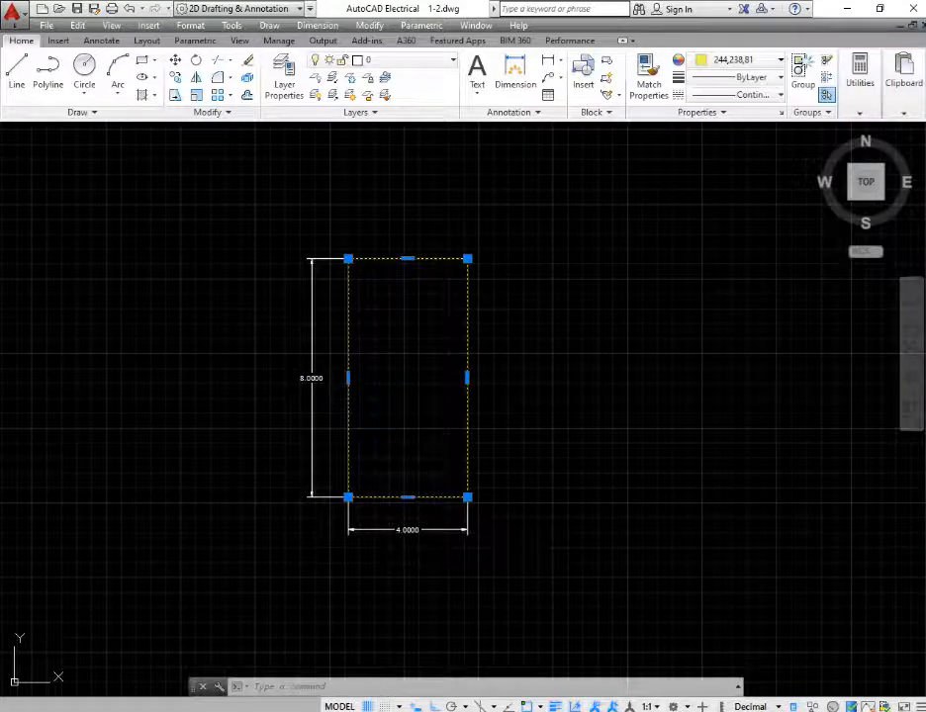
click(752, 94)
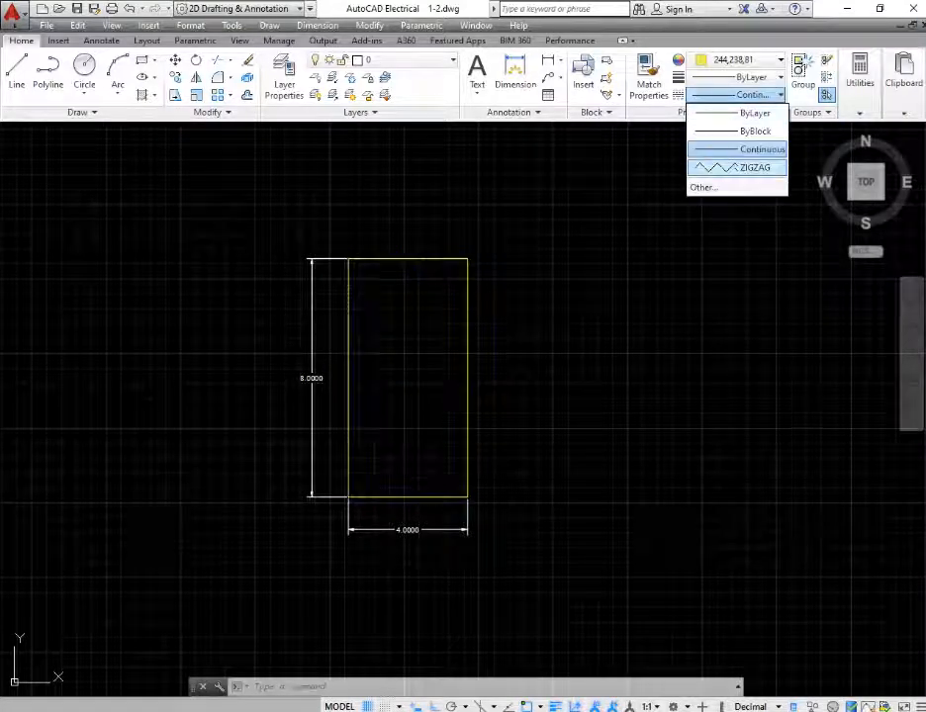
click(753, 167)
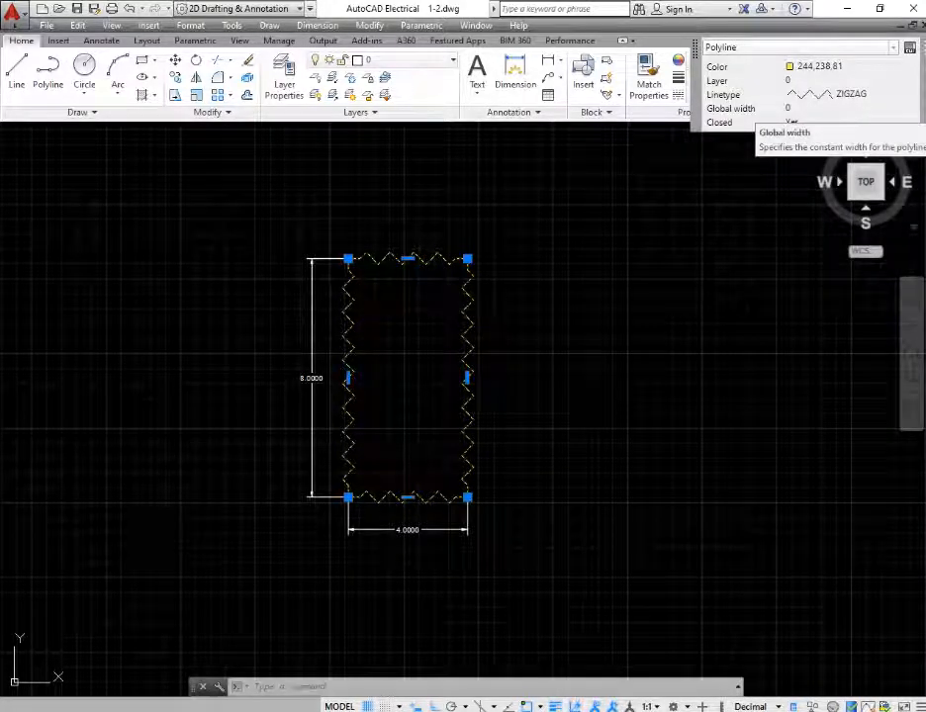
click(576, 233)
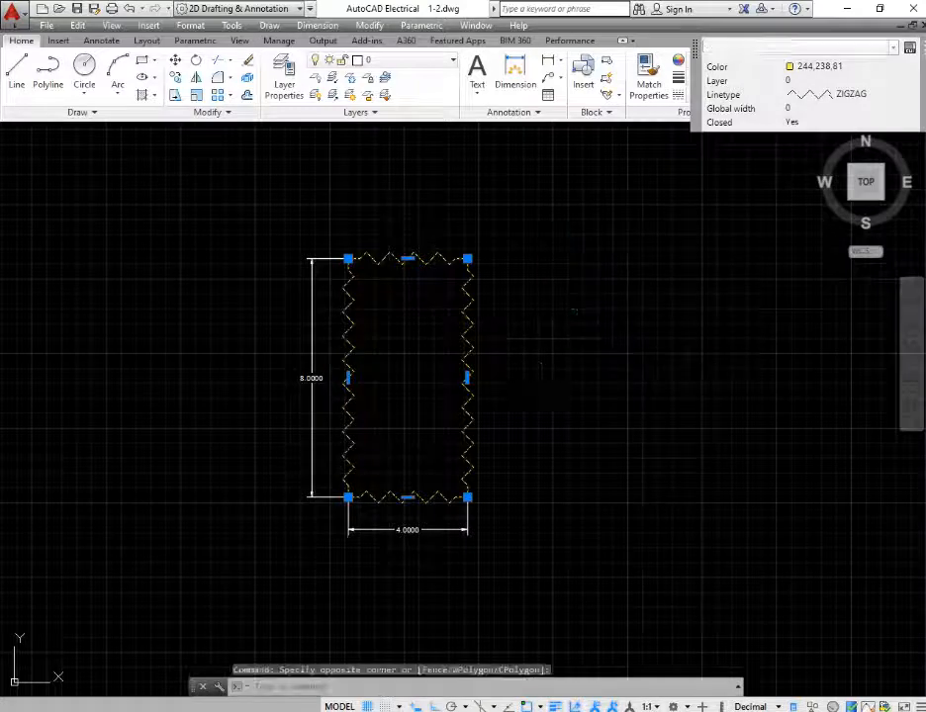
key(Escape)
Step: Draw a circle with a radius of about 5 in the empty area to the right of the zigzag rectangle
scroll(300, 295, down, 2)
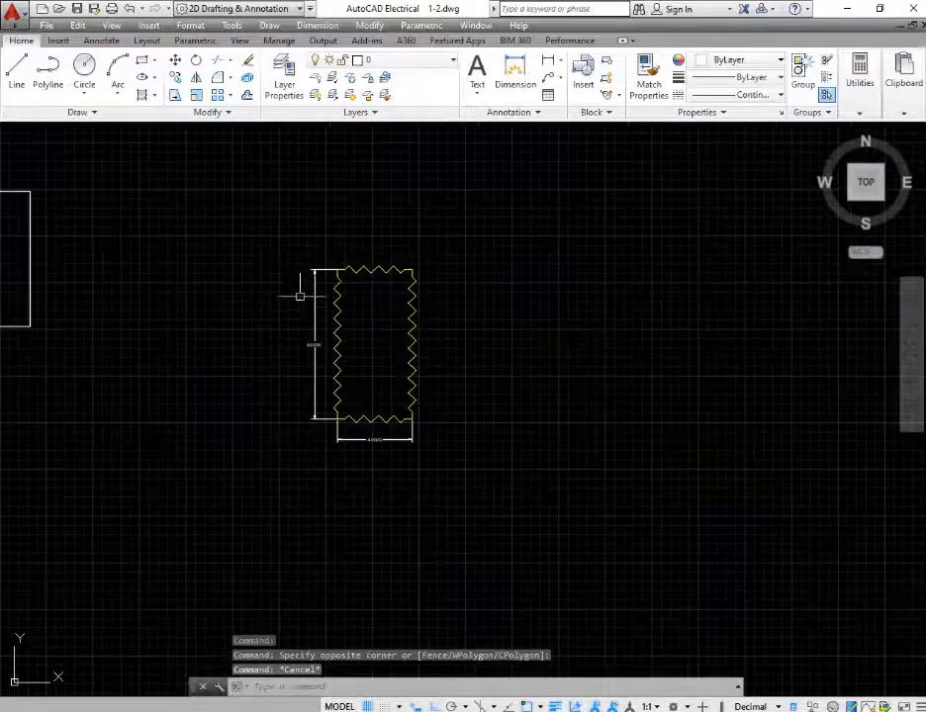
middle_drag(447, 312, 307, 304)
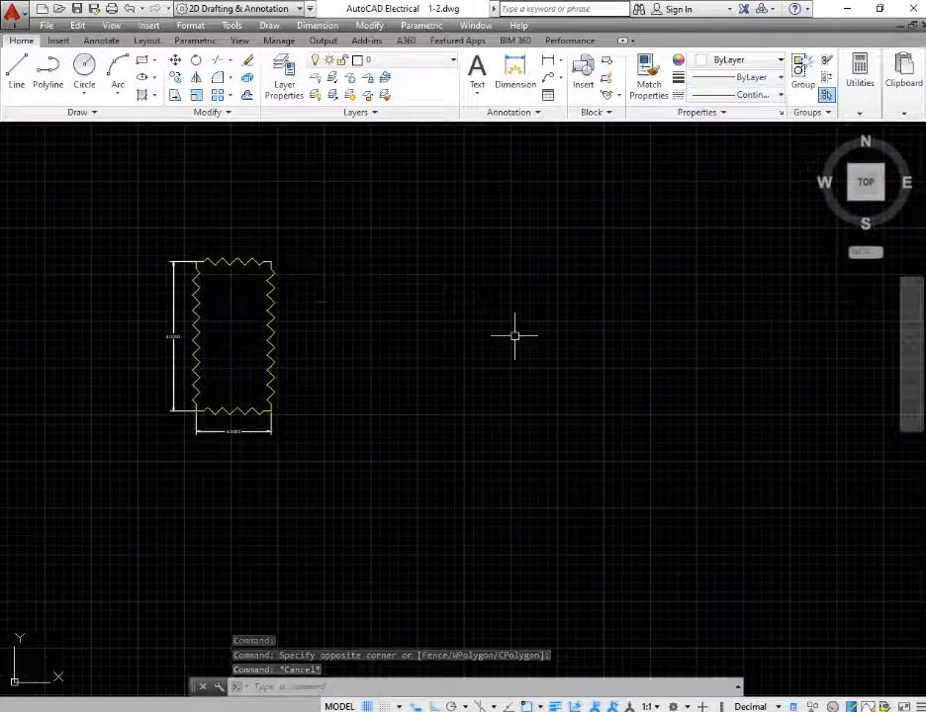
scroll(490, 265, down, 4)
scroll(520, 294, up, 4)
middle_drag(510, 301, 340, 314)
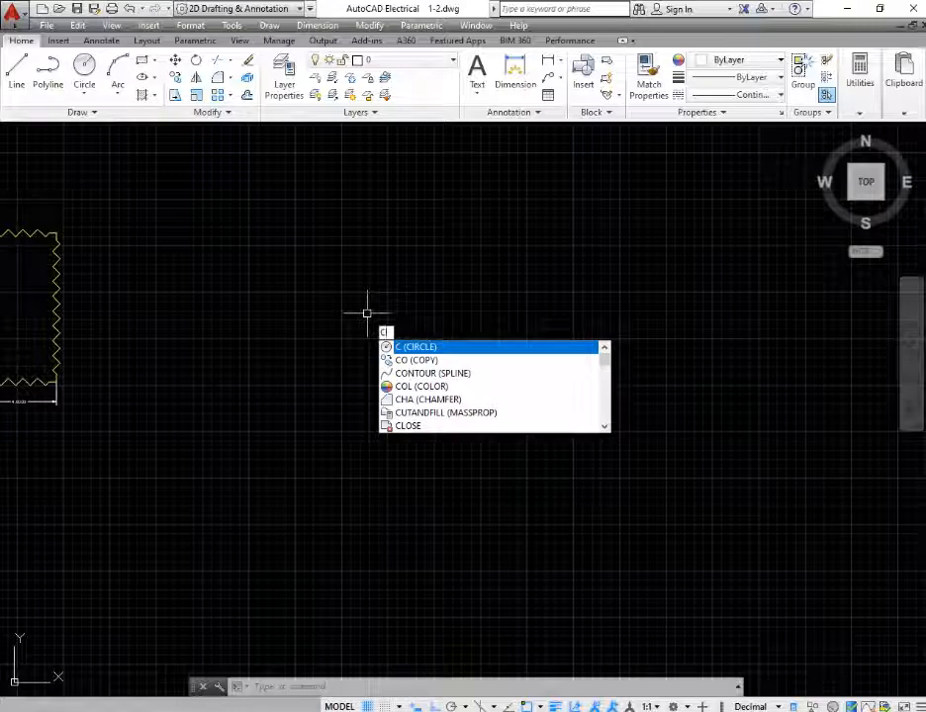
key(Return)
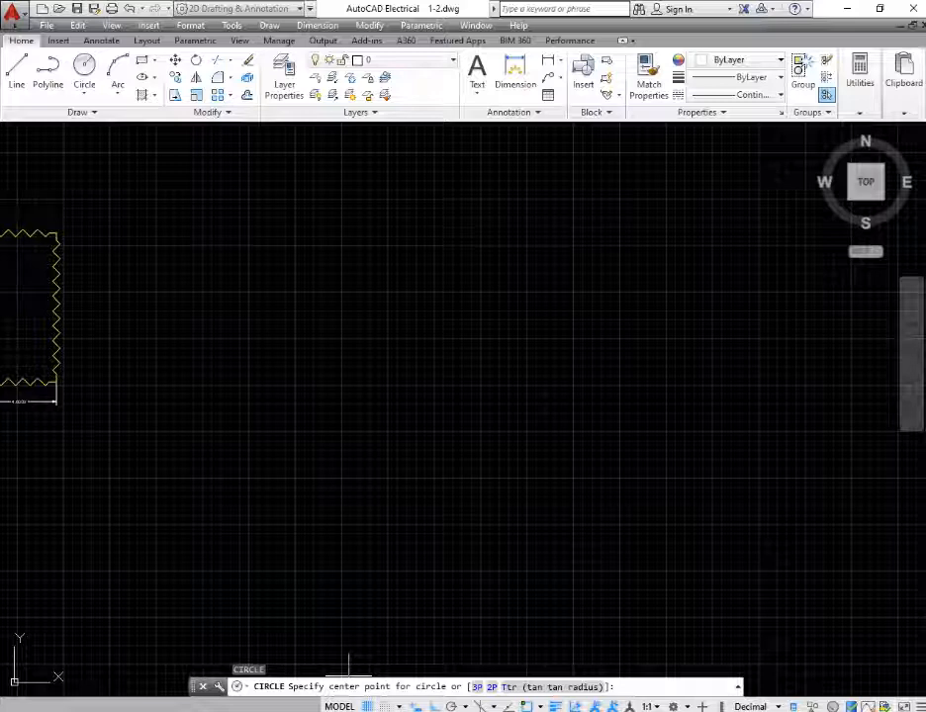
click(355, 357)
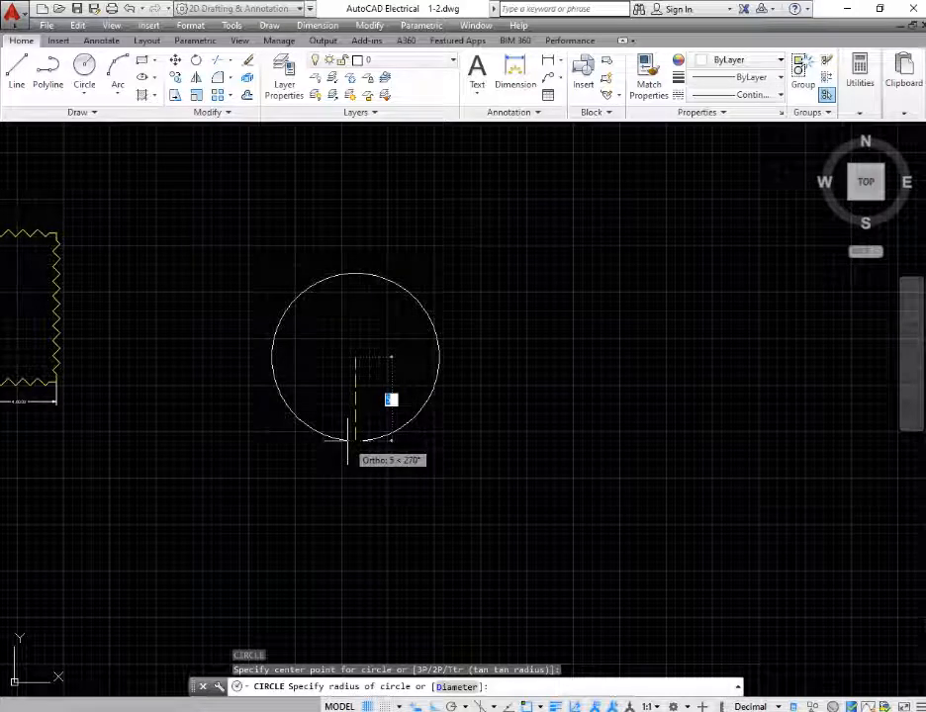
click(347, 440)
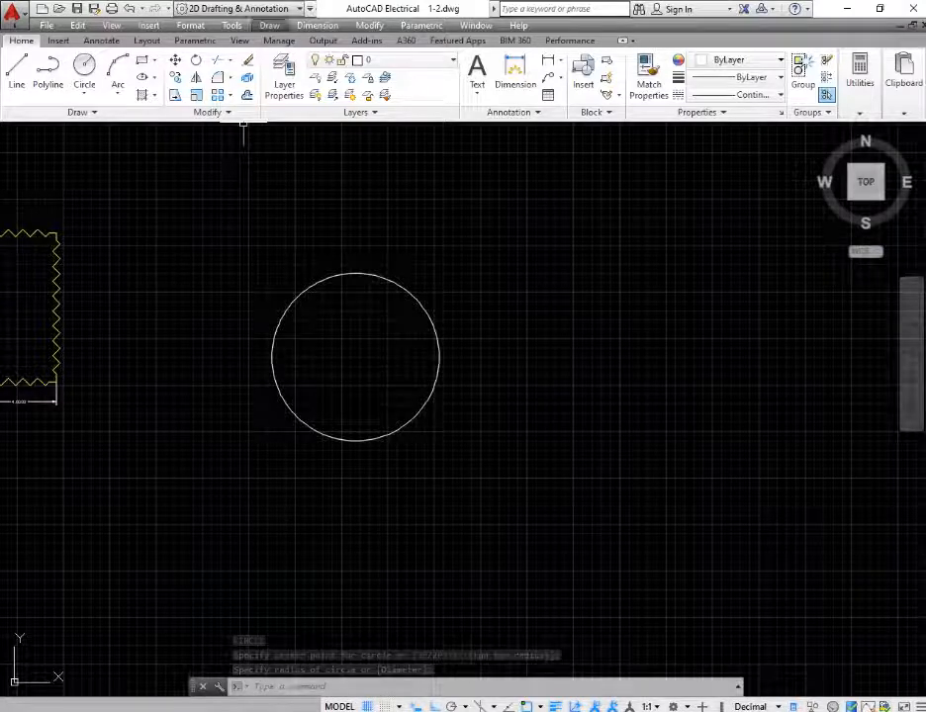
Step: Draw a second circle by Center, Radius, to the right of the first one, with a radius of about 4
click(269, 24)
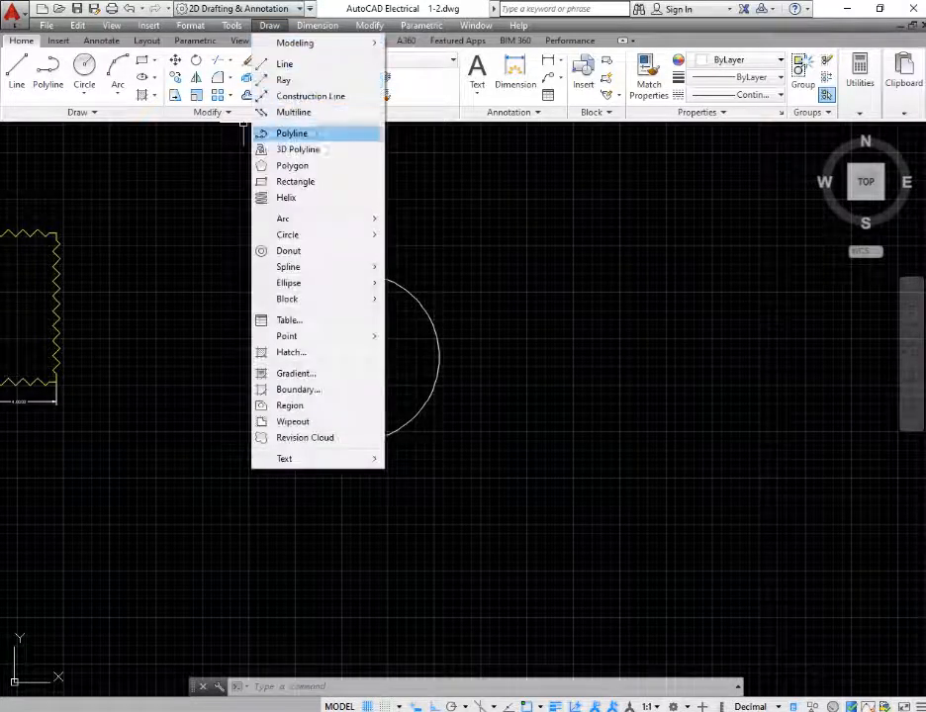
mouse_move(297, 234)
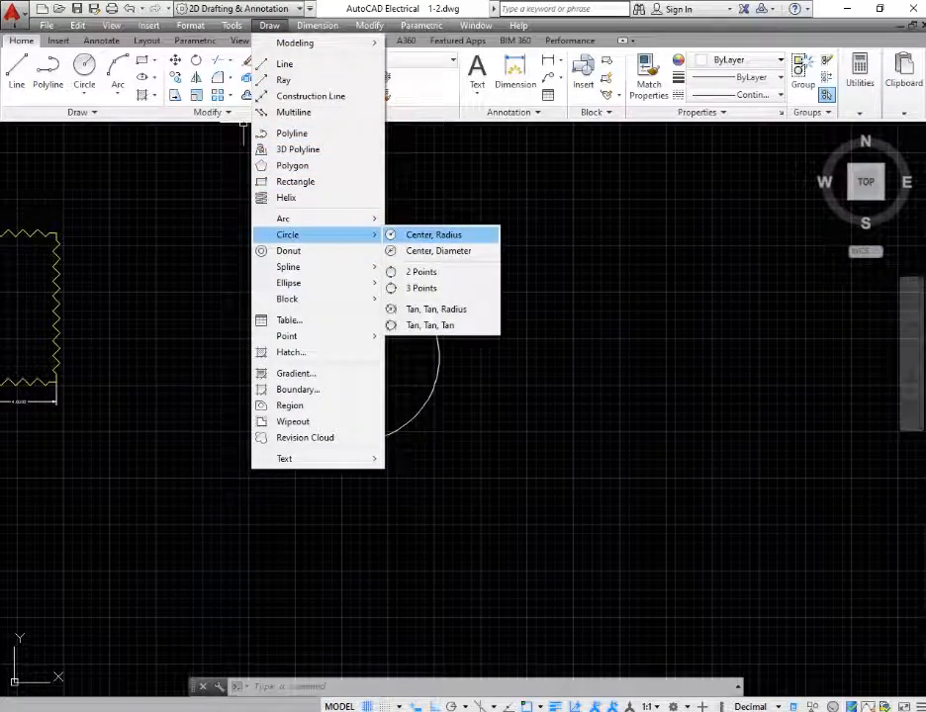
click(433, 234)
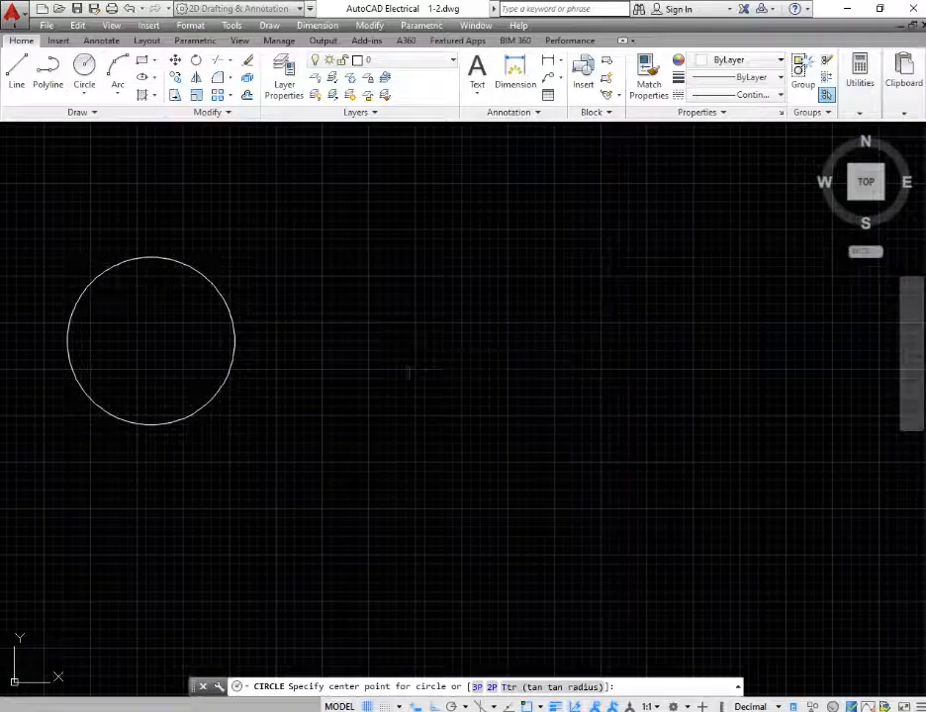
click(408, 342)
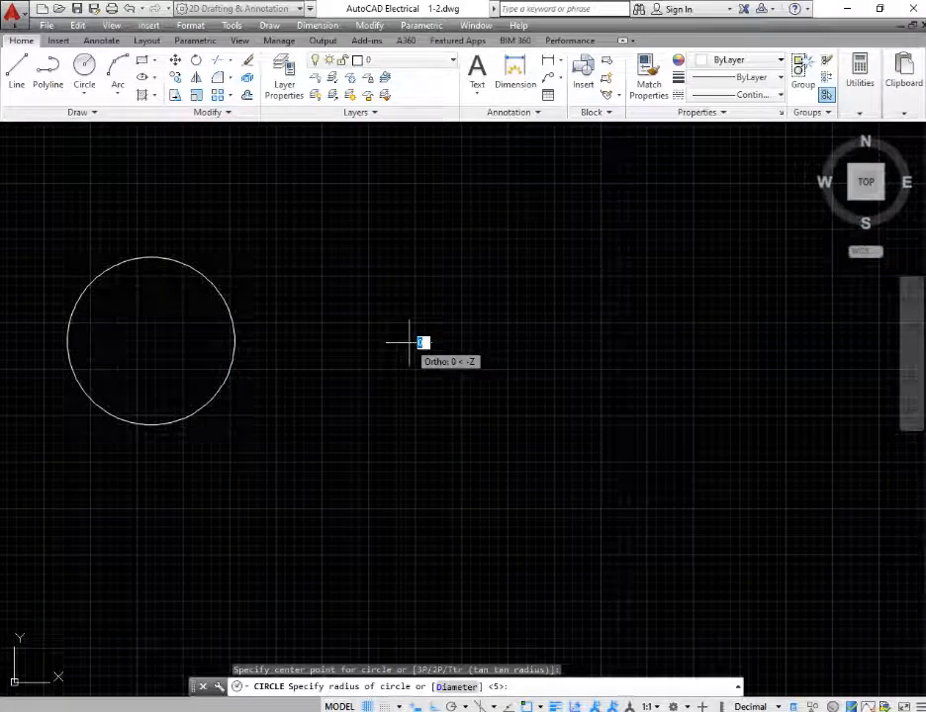
click(410, 426)
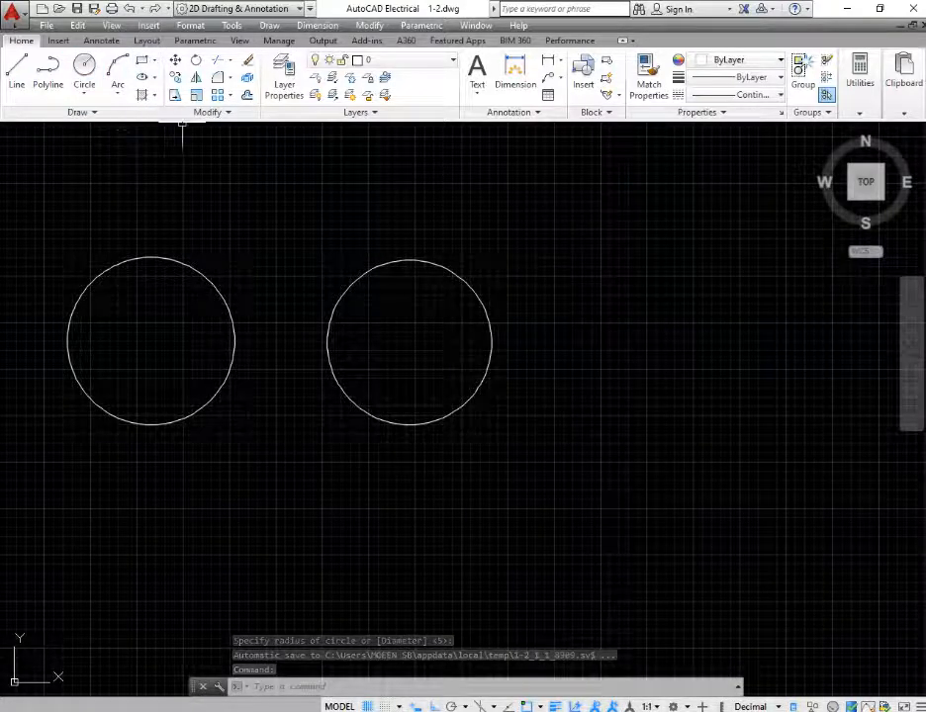
Step: Draw a third circle to the right of the other two, with a radius of about 5
click(84, 65)
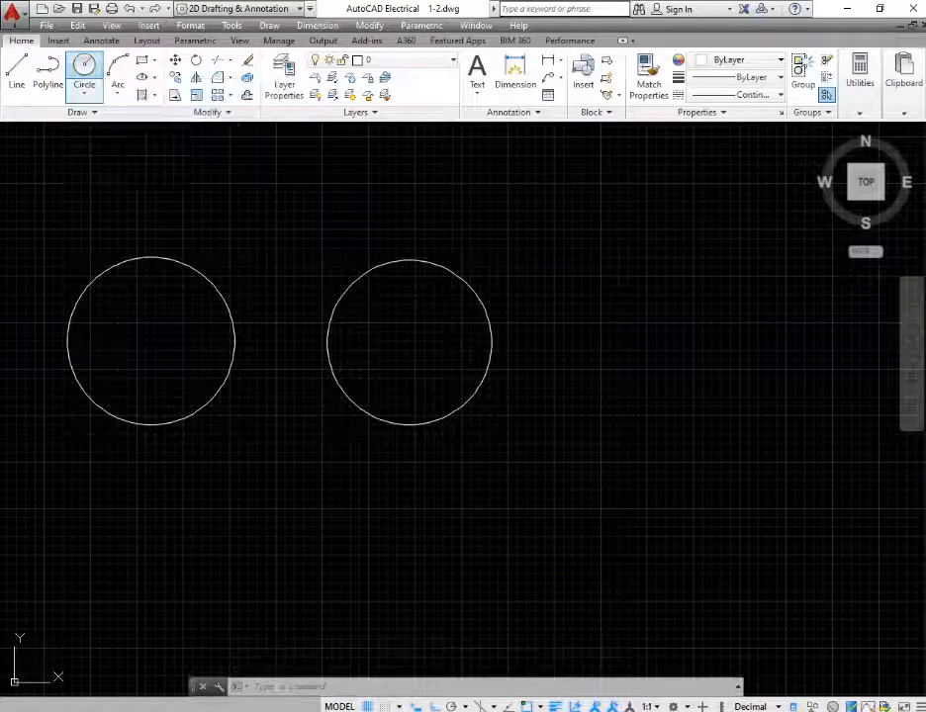
click(625, 362)
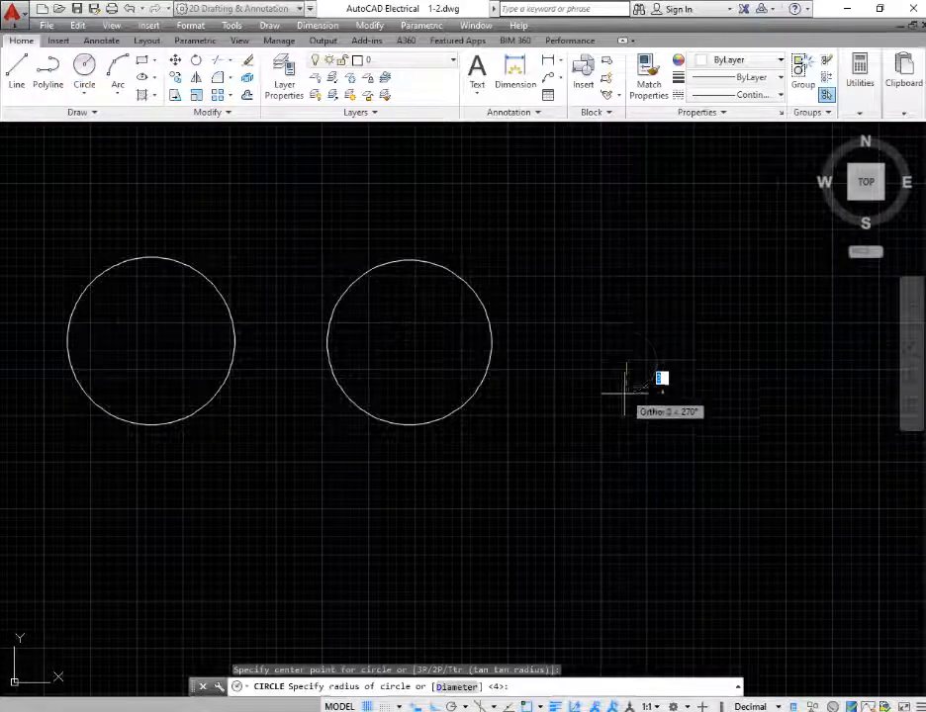
click(620, 455)
scroll(302, 413, down, 5)
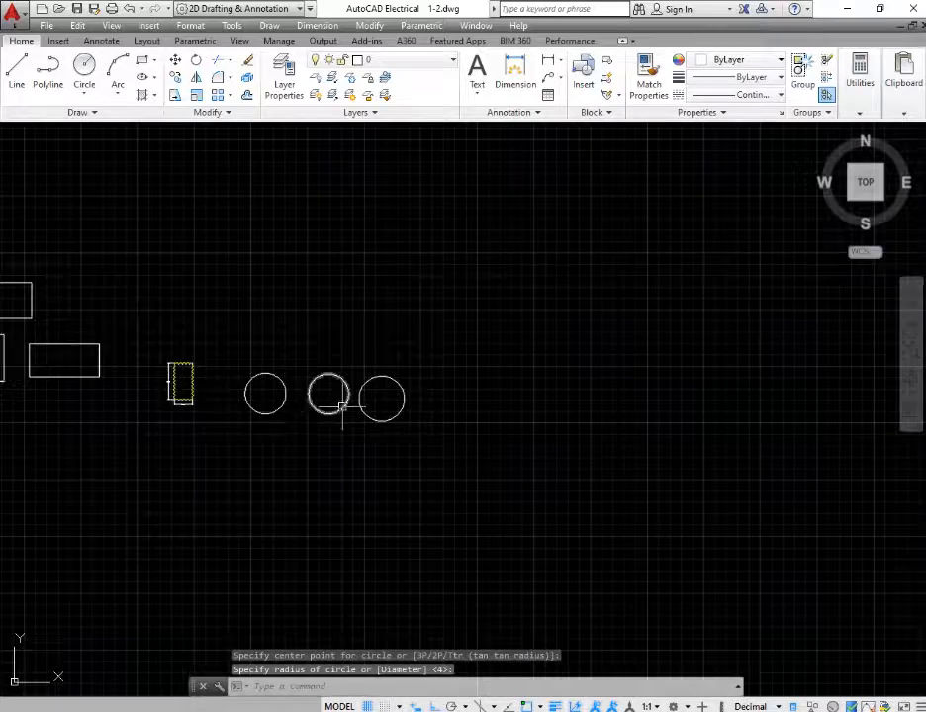
scroll(458, 314, up, 5)
scroll(501, 388, down, 4)
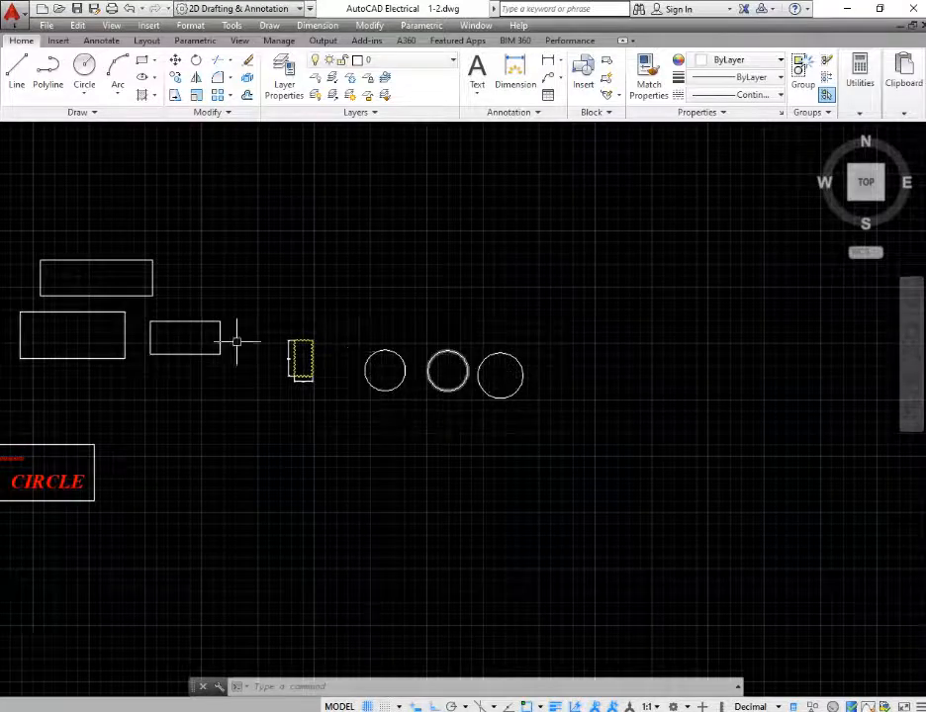
Step: Draw a circle with an exact radius of 10 to the right of the three small circles
scroll(592, 388, down, 2)
middle_drag(592, 388, 319, 353)
scroll(318, 353, up, 3)
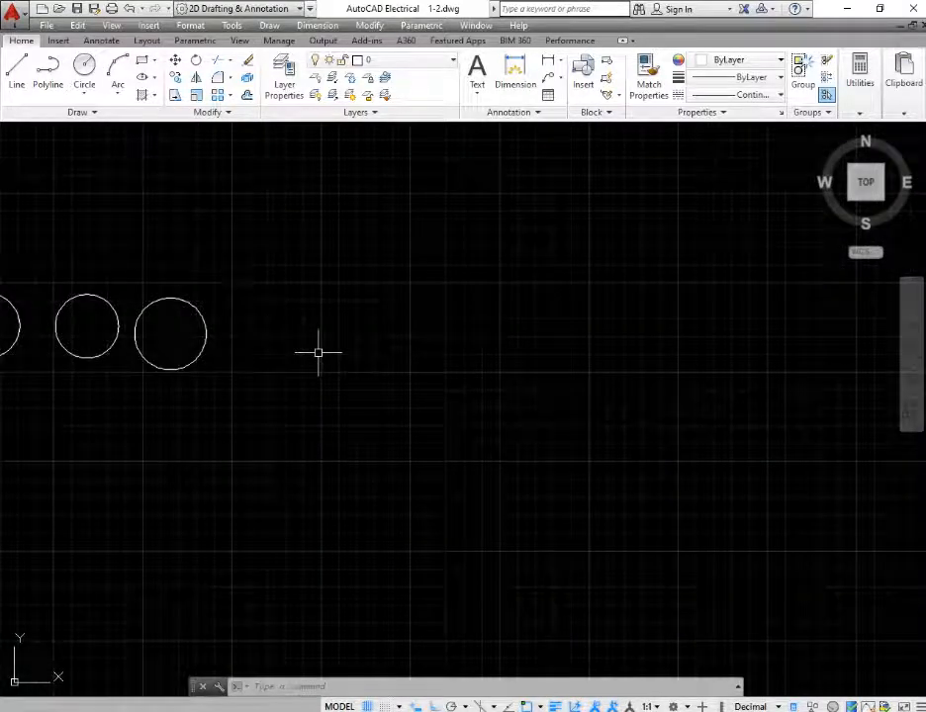
text(c)
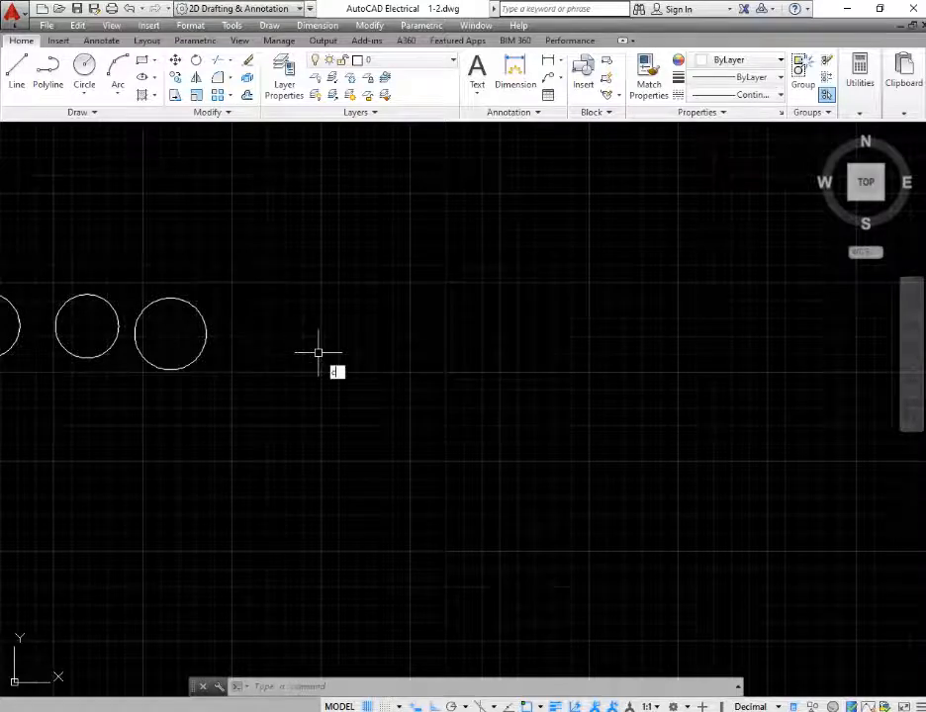
key(Return)
click(371, 348)
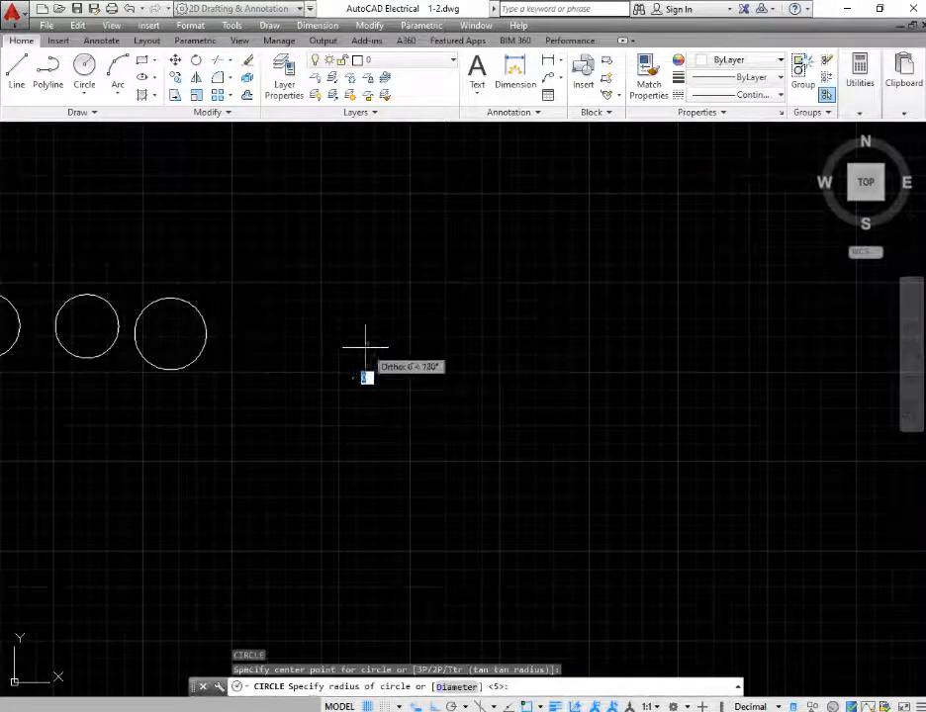
mouse_move(364, 608)
middle_down()
mouse_move(339, 489)
mouse_move(325, 470)
middle_up()
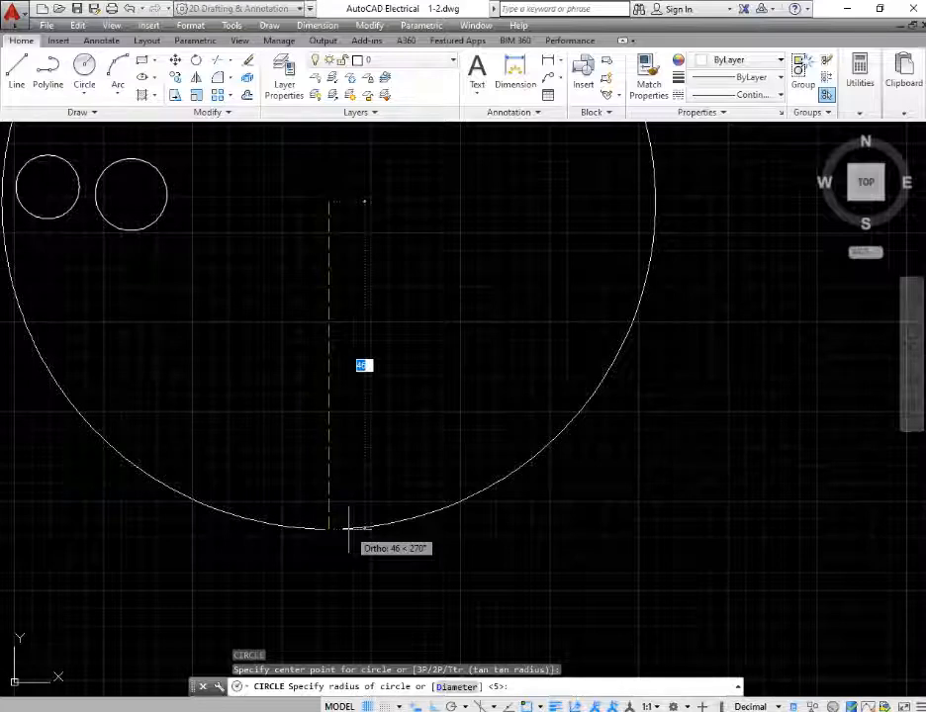
text(10)
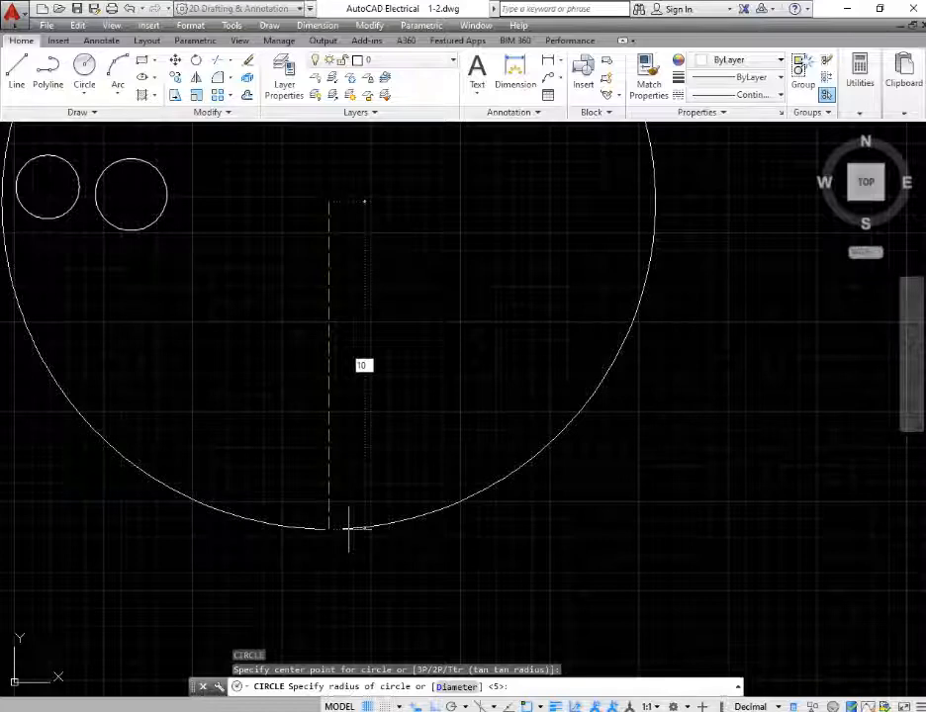
key(Return)
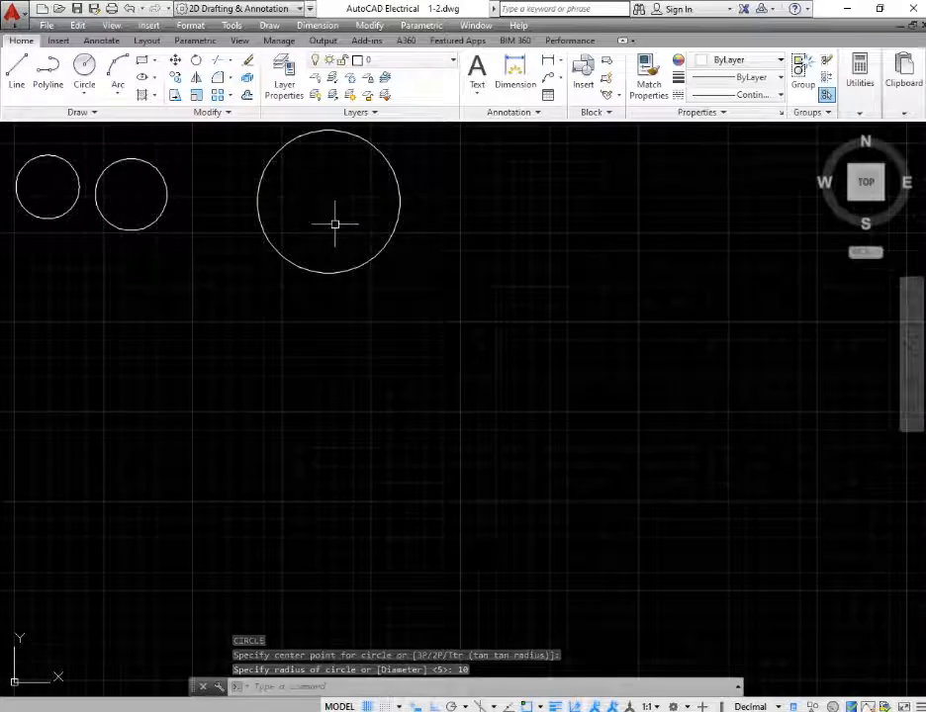
Step: Draw another circle to the right of the radius-10 circle, using the Diameter option with a diameter of 20
scroll(334, 224, down, 2)
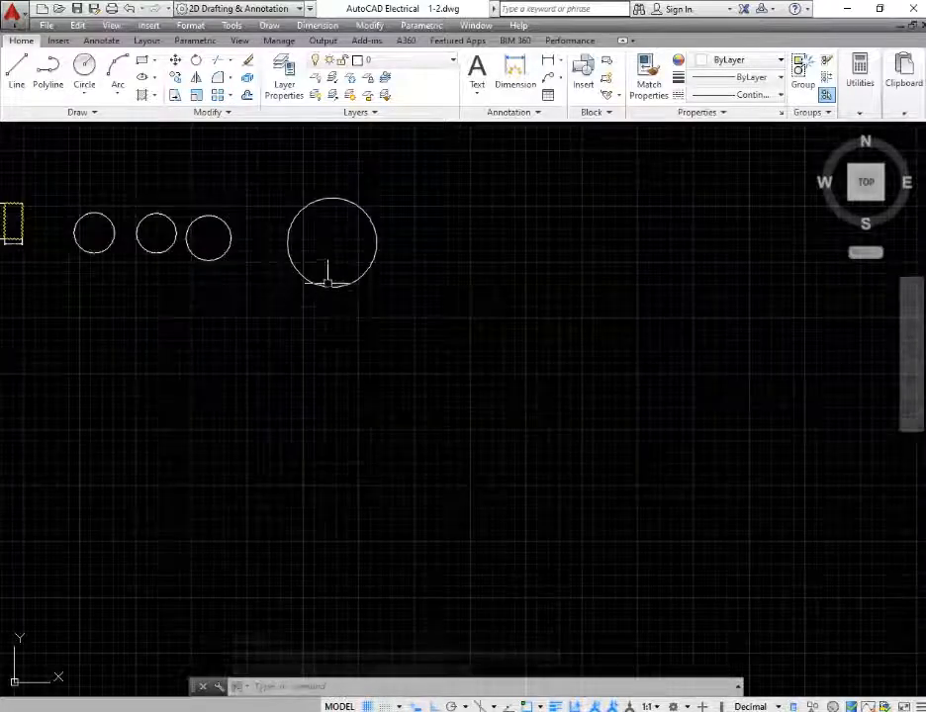
middle_drag(333, 237, 204, 283)
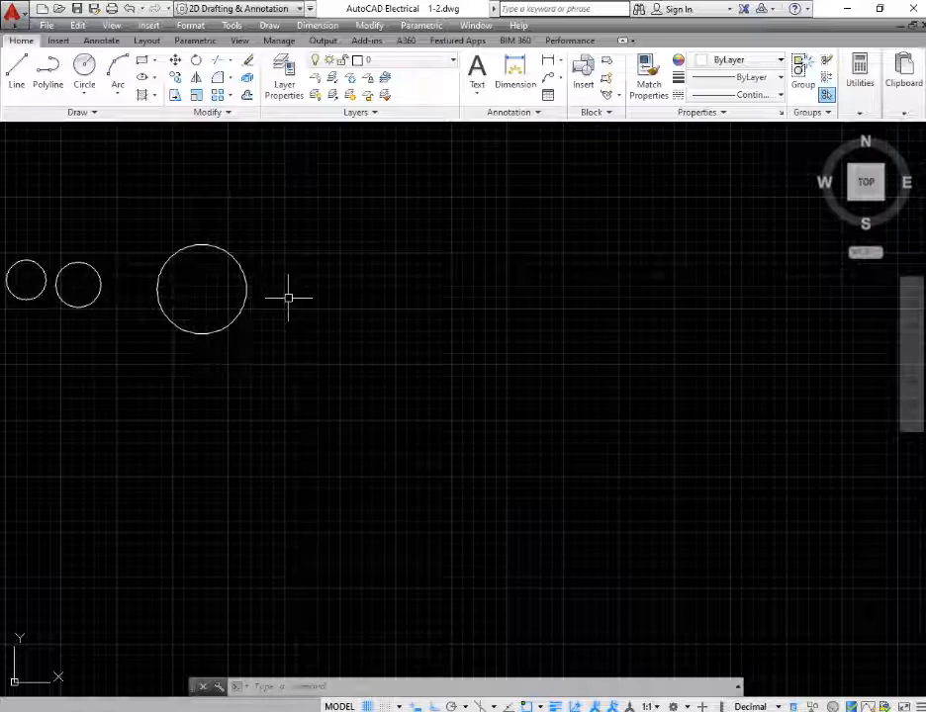
text(c)
key(Return)
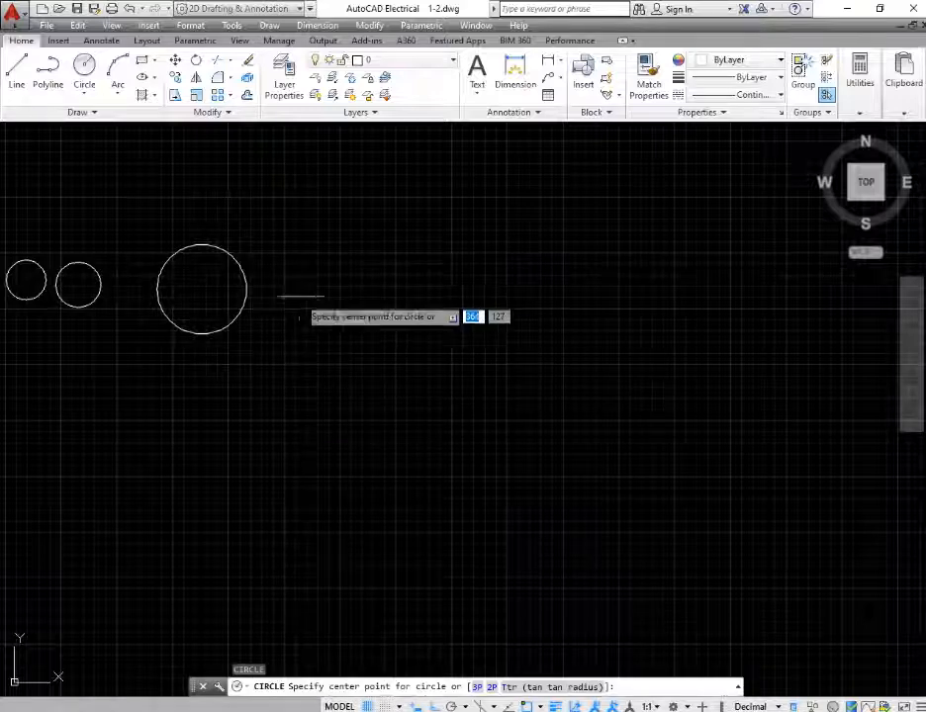
click(380, 287)
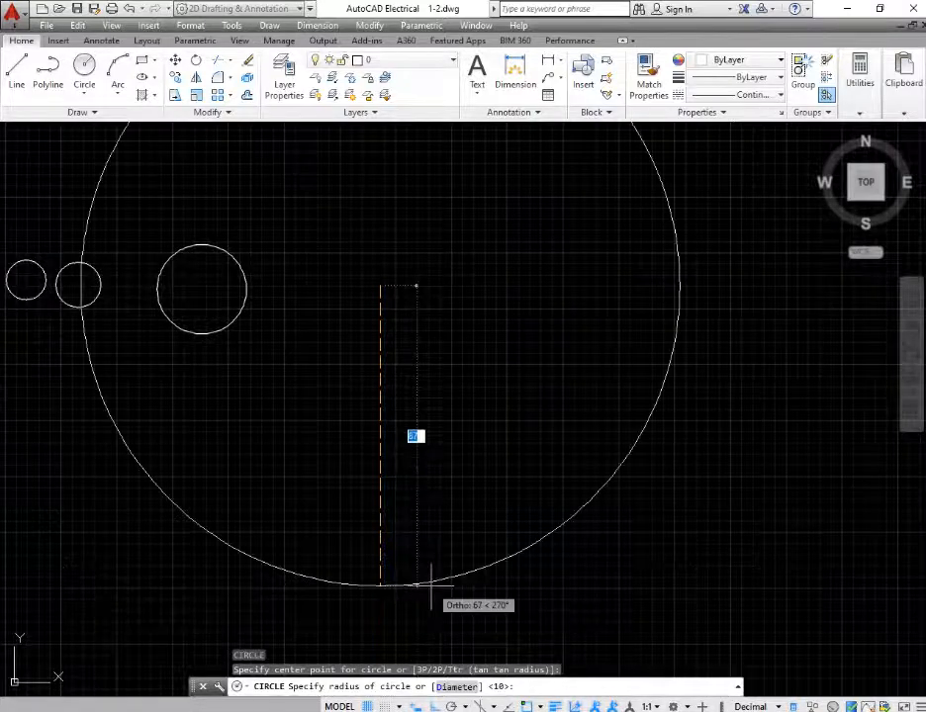
text(d)
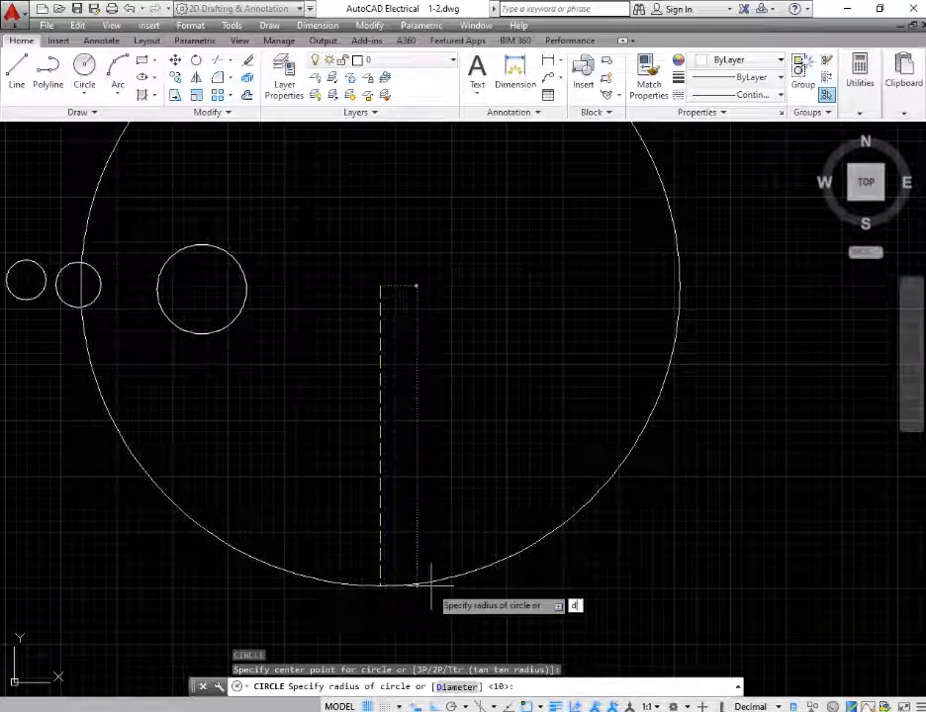
key(Return)
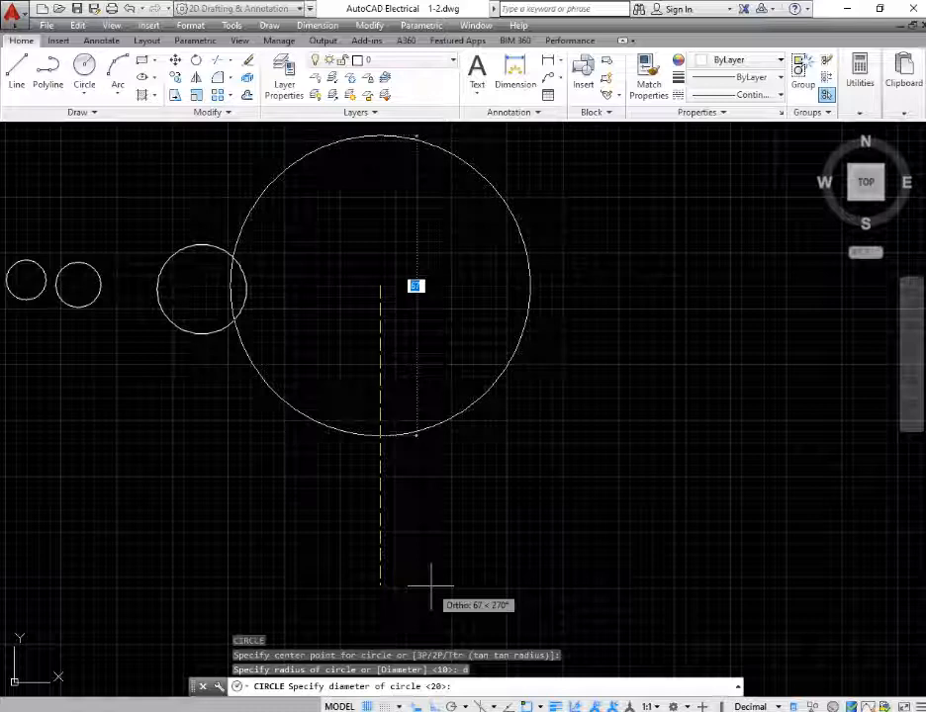
text(4)
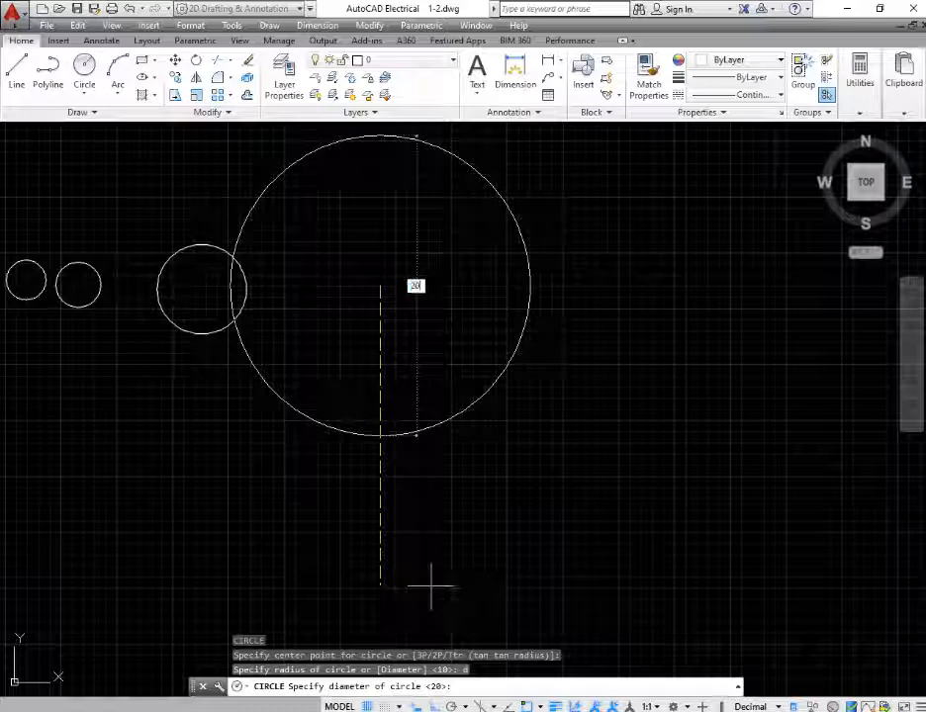
key(Return)
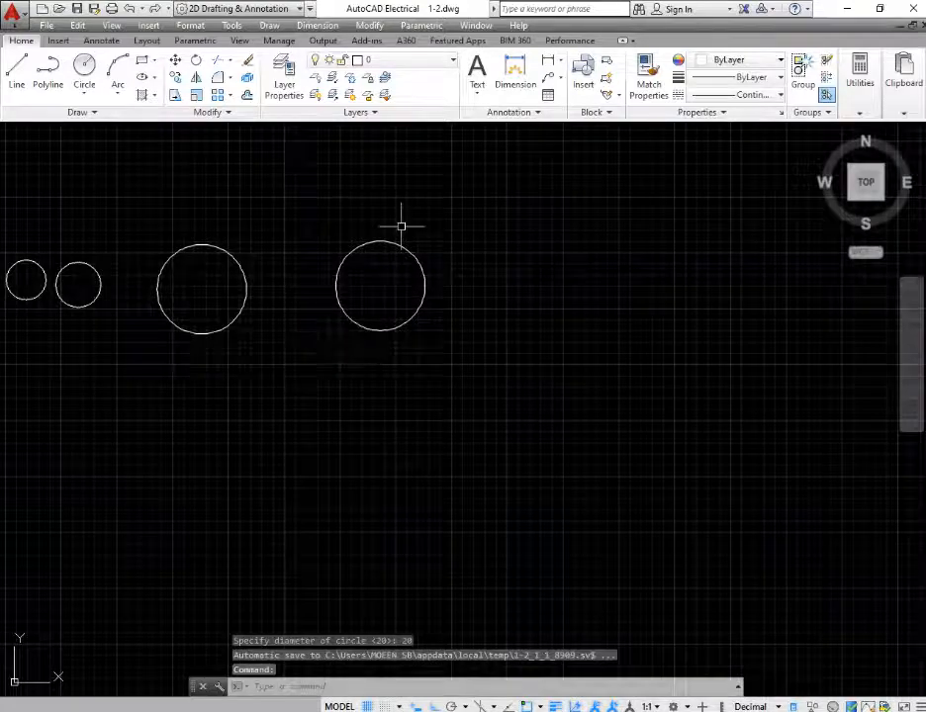
scroll(391, 243, up, 4)
scroll(366, 327, down, 6)
scroll(396, 334, up, 4)
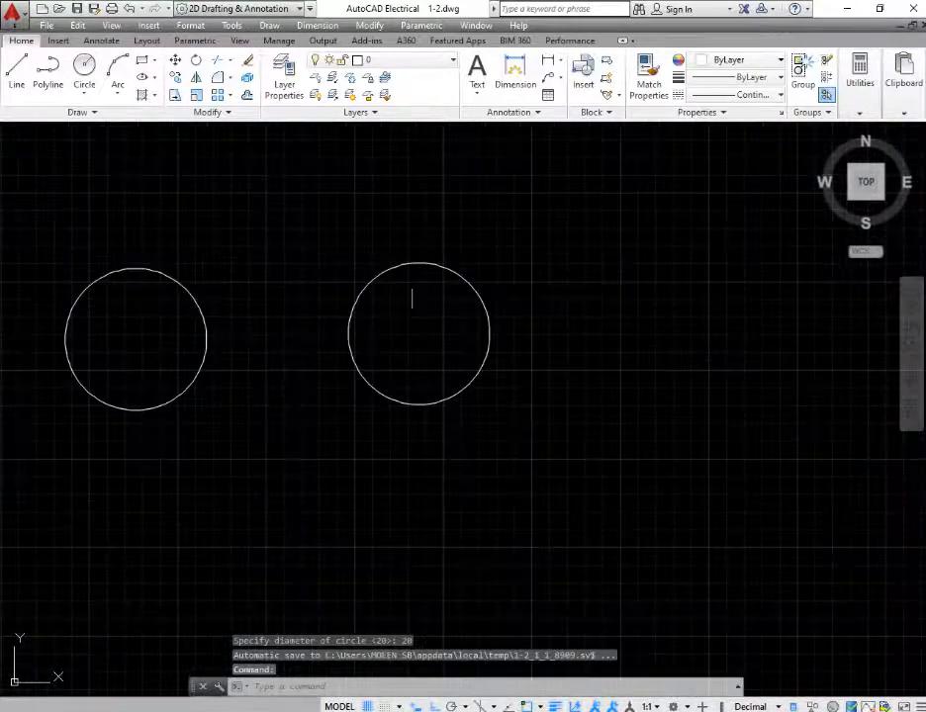
scroll(421, 301, down, 6)
scroll(435, 326, up, 6)
scroll(446, 351, down, 2)
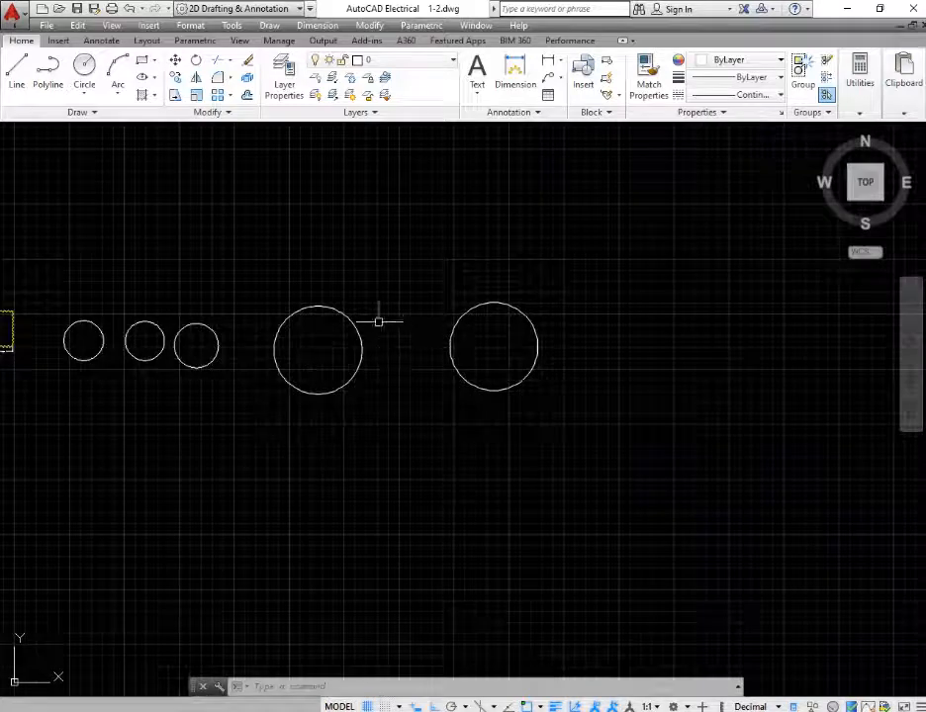
Step: Add a radius dimension to the left one of the two large circles, placed outside its upper-right edge
click(316, 26)
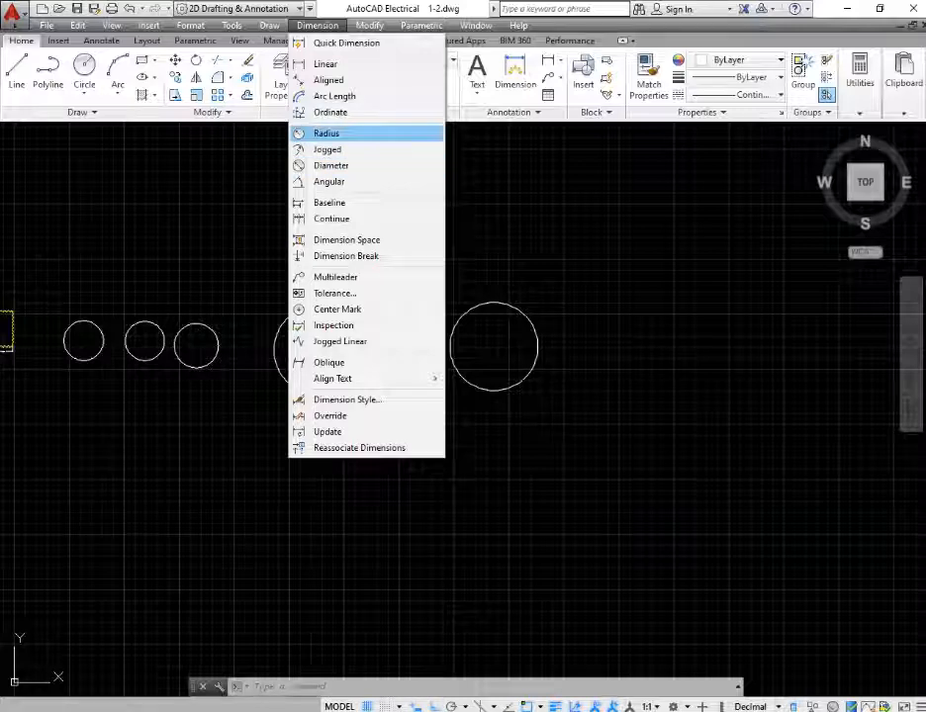
click(331, 132)
scroll(332, 306, up, 5)
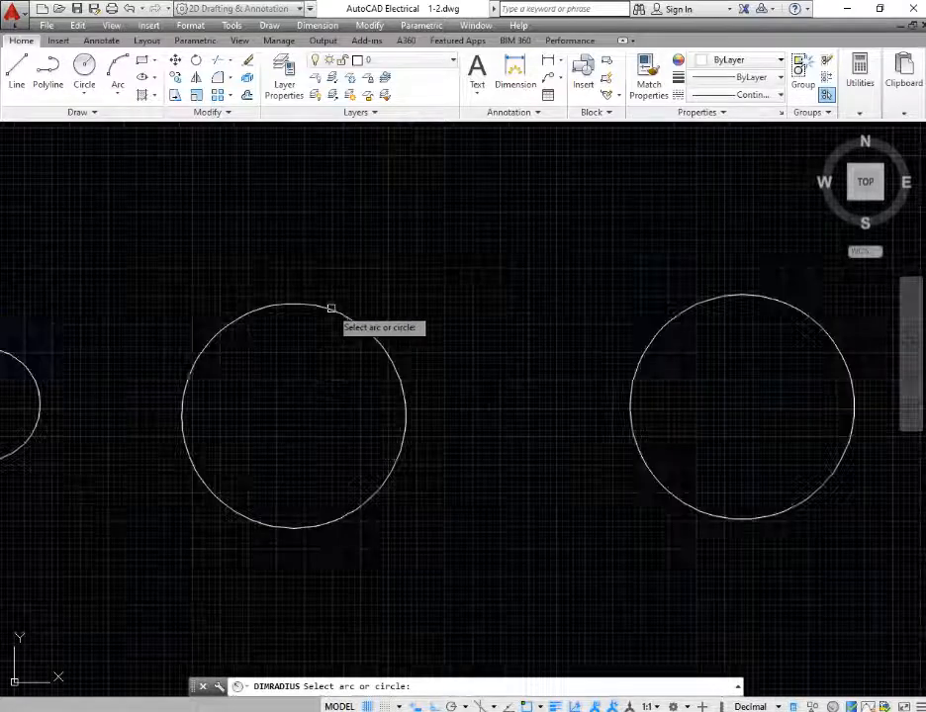
click(332, 309)
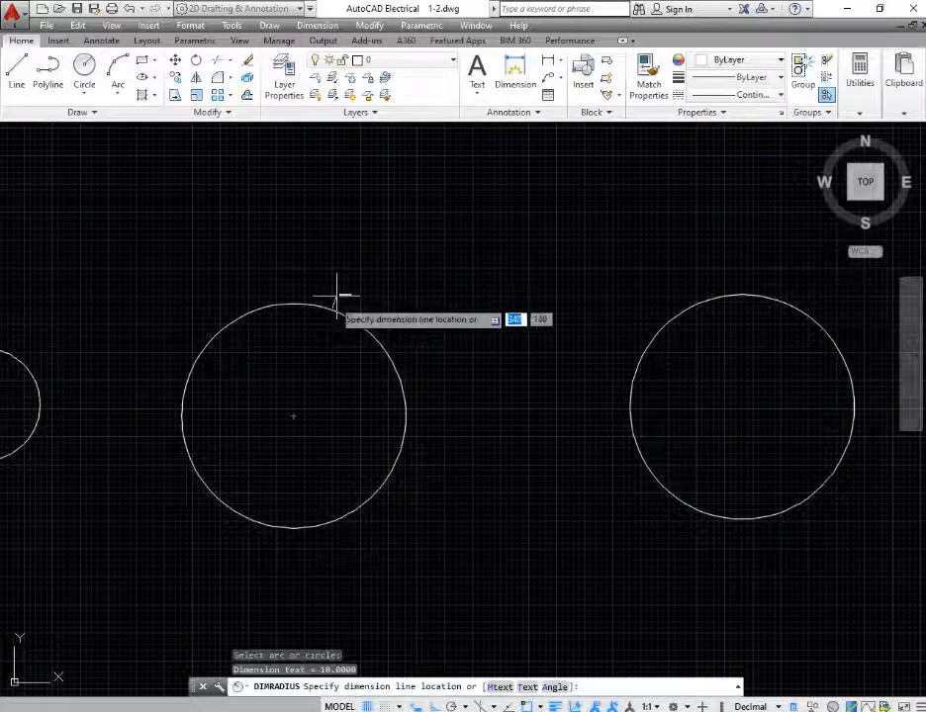
click(400, 246)
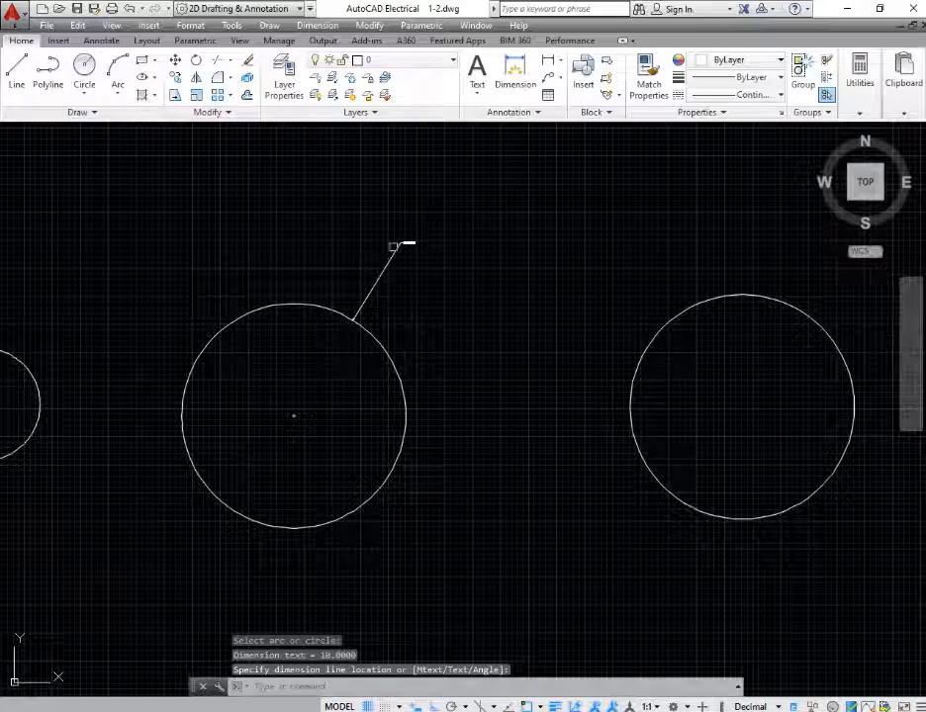
Step: Add a diameter dimension to the right one of the two large circles, placed just above its upper edge
scroll(393, 246, up, 8)
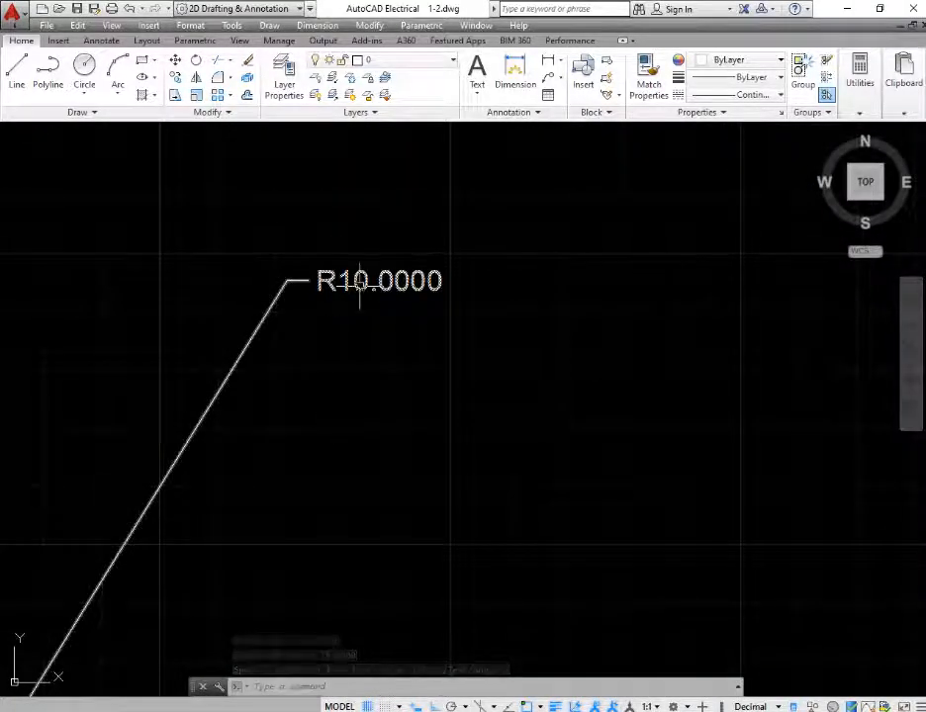
scroll(302, 366, down, 2)
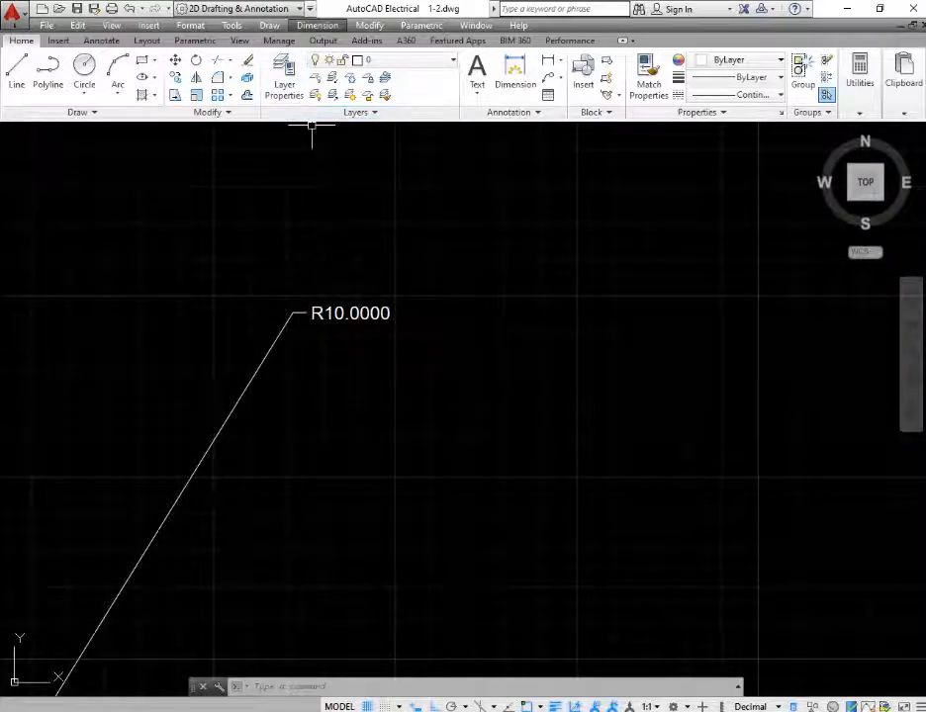
click(317, 24)
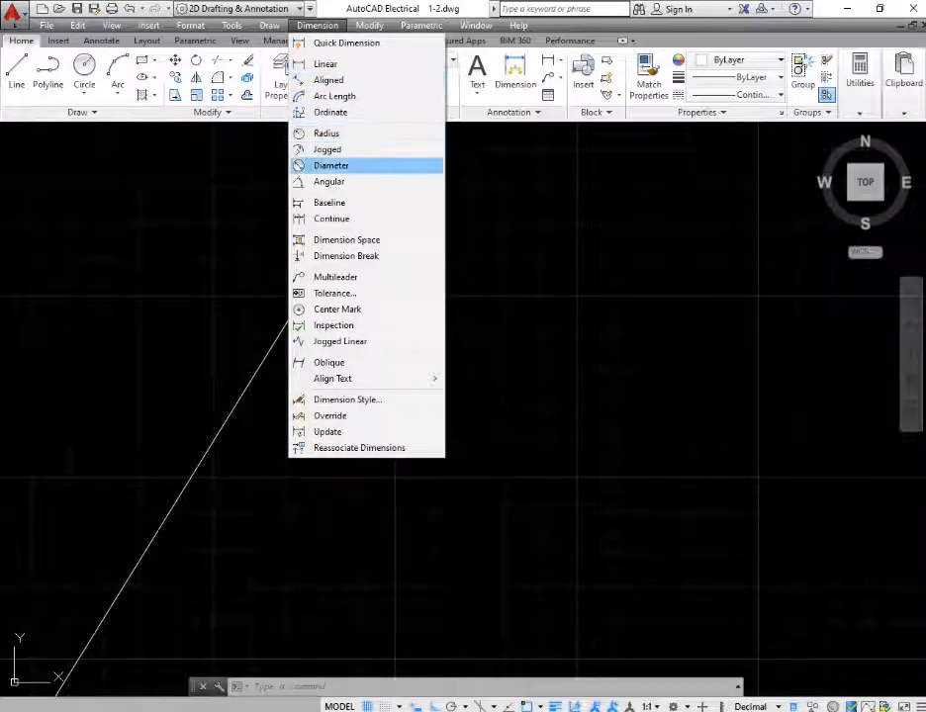
click(332, 165)
scroll(136, 287, down, 2)
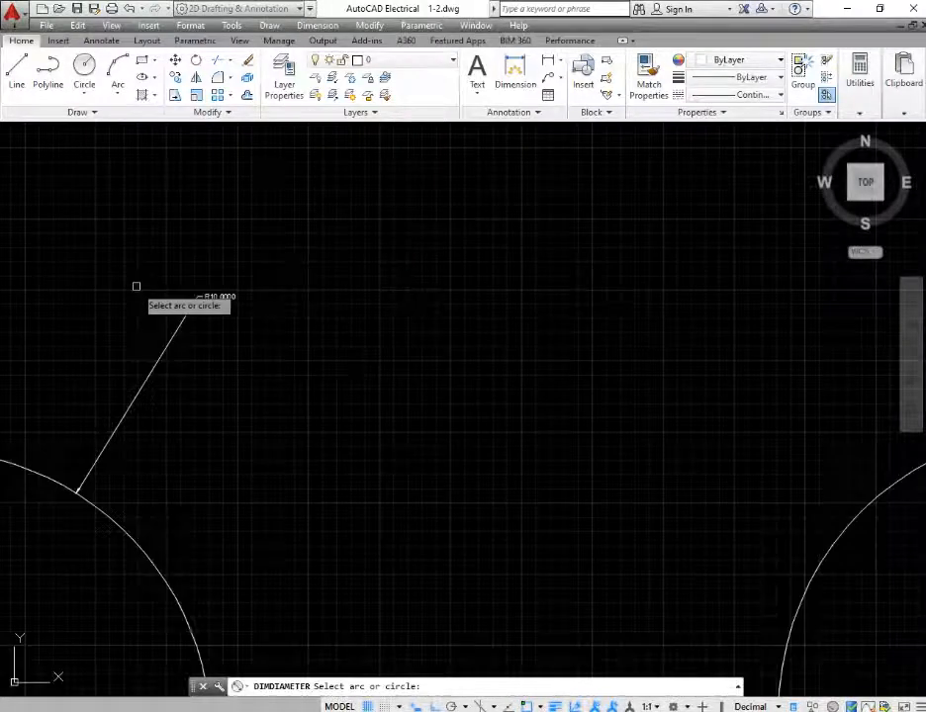
scroll(144, 288, down, 2)
scroll(355, 323, up, 3)
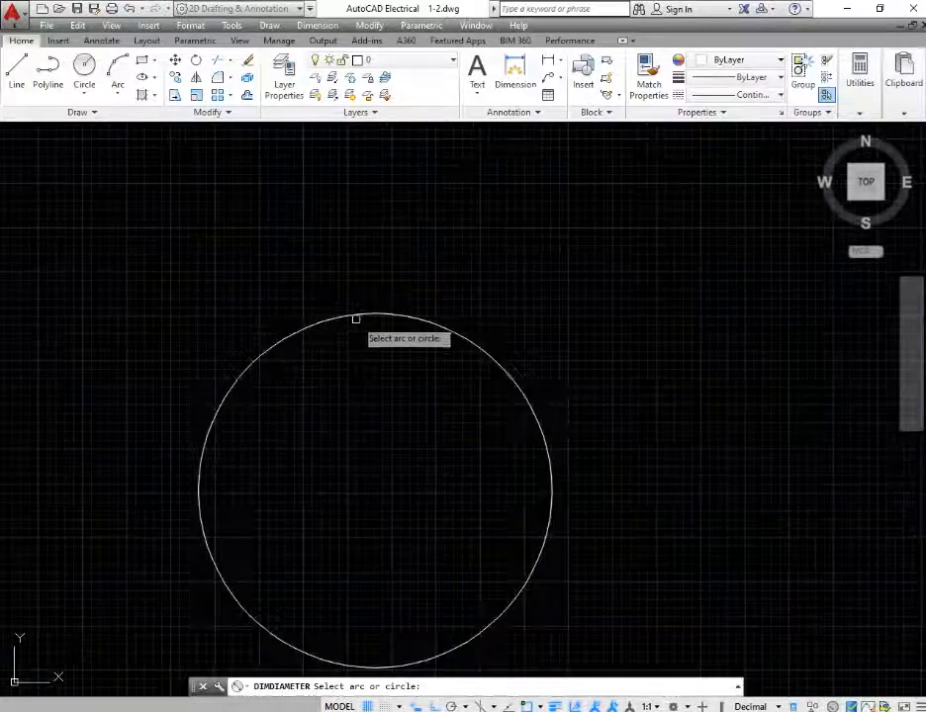
click(355, 318)
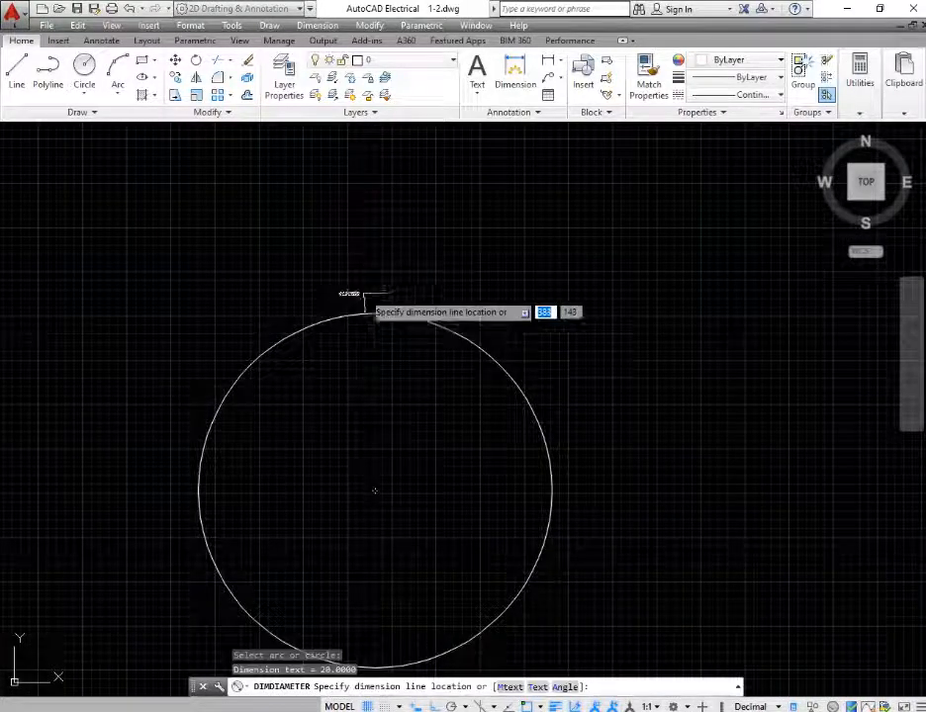
click(385, 248)
scroll(391, 242, up, 6)
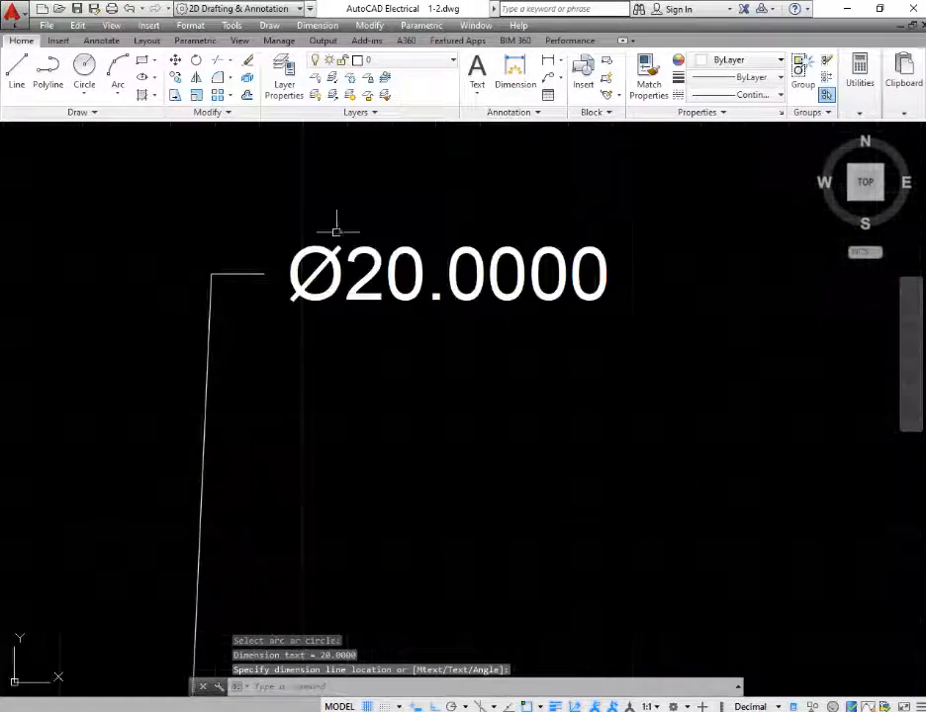
scroll(228, 289, down, 4)
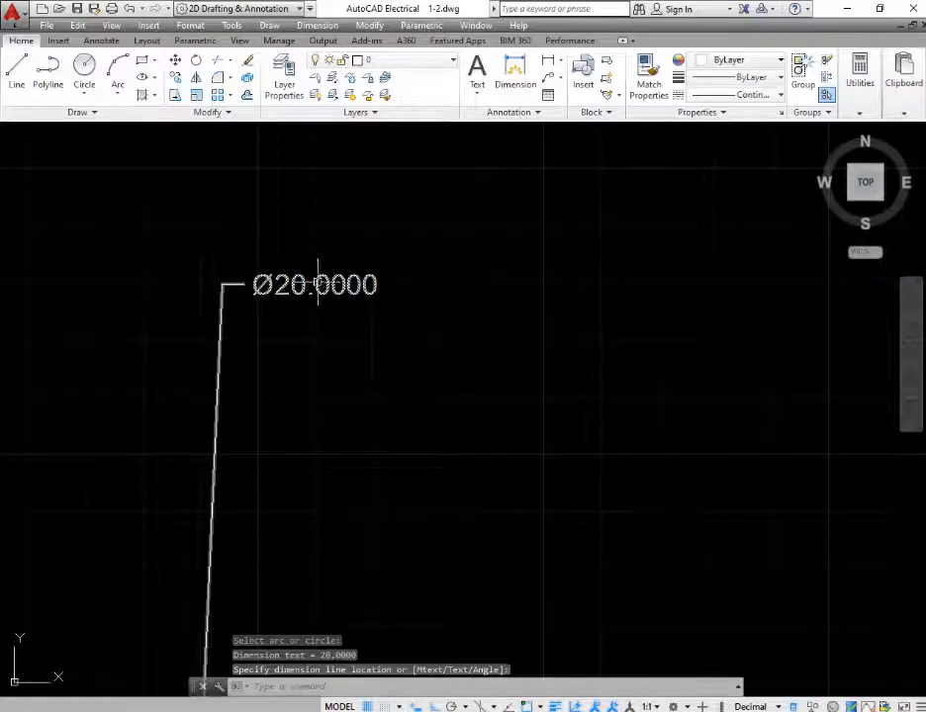
Step: Examine the row of drawn circles and the diameter dimension on the rightmost circle
scroll(318, 284, down, 10)
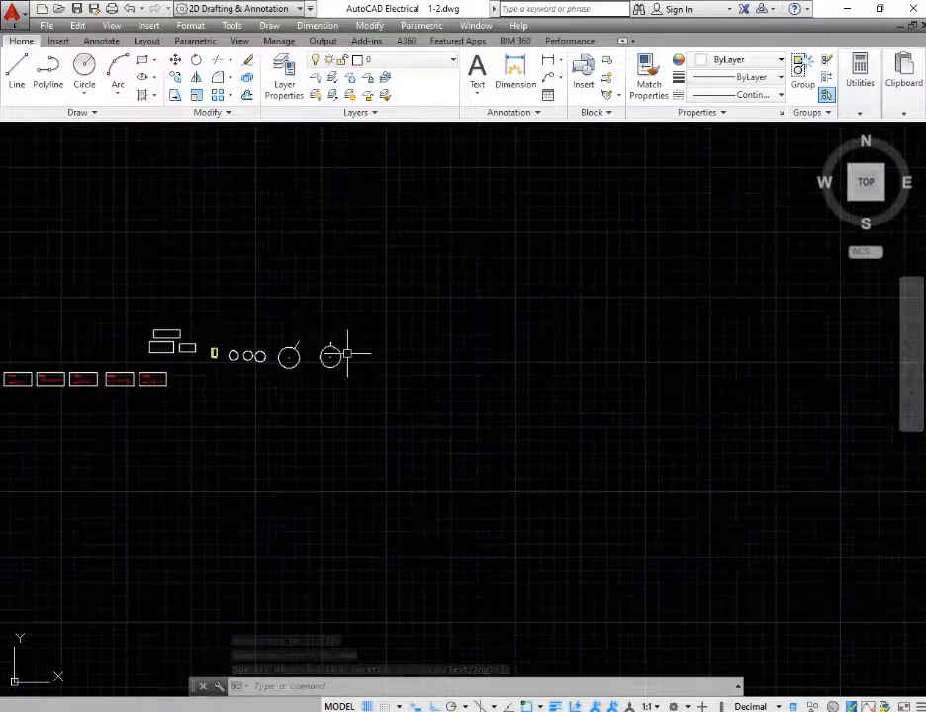
scroll(208, 353, up, 2)
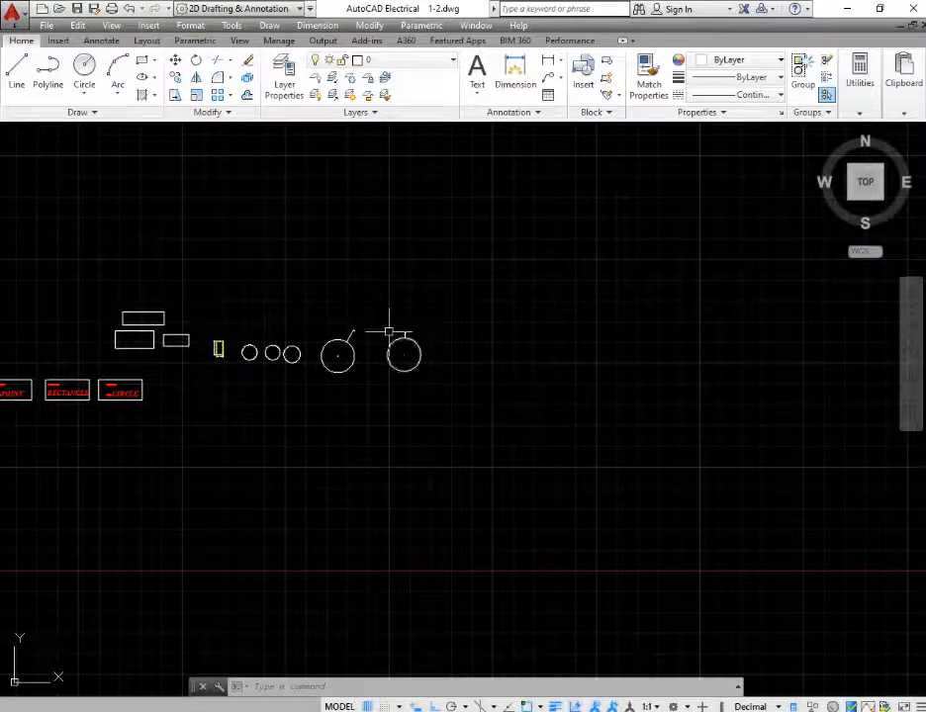
scroll(391, 326, up, 6)
scroll(444, 324, up, 2)
scroll(110, 382, down, 12)
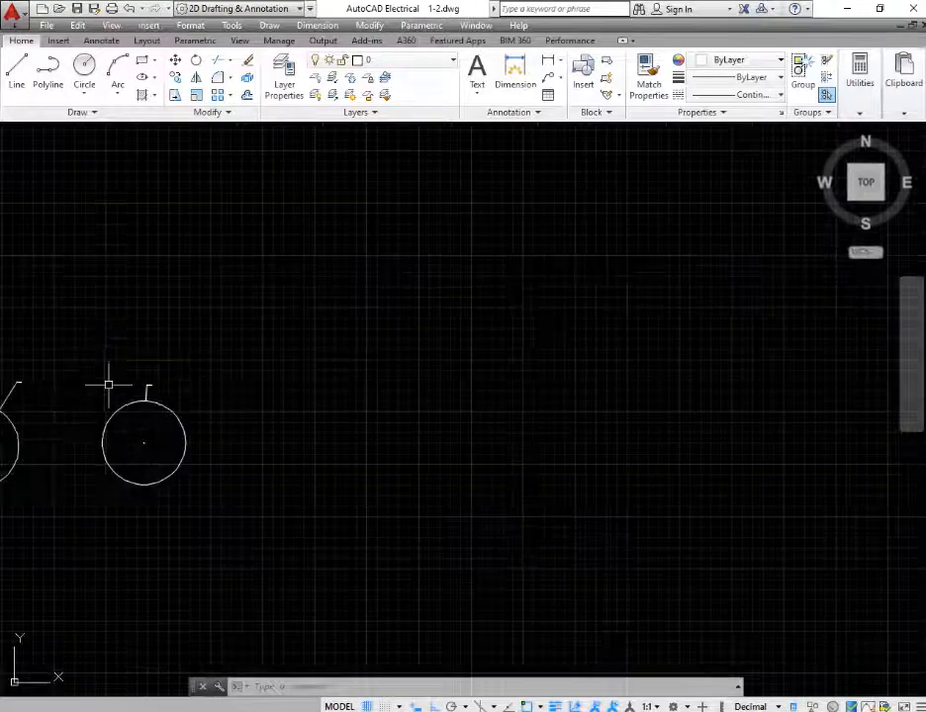
scroll(371, 430, up, 9)
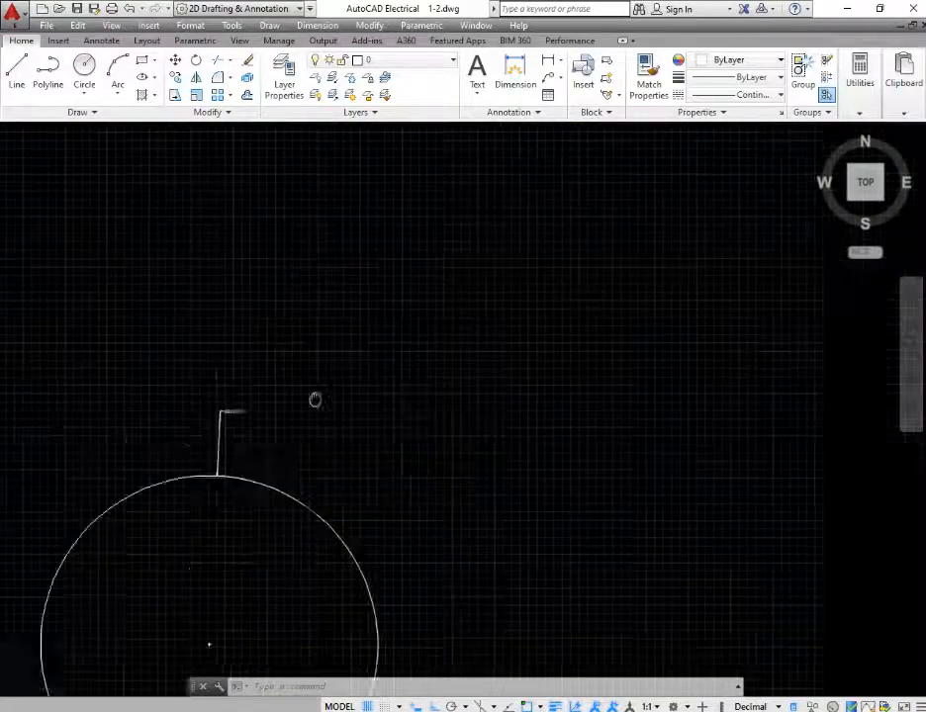
scroll(132, 428, down, 4)
scroll(131, 428, up, 5)
scroll(132, 428, down, 8)
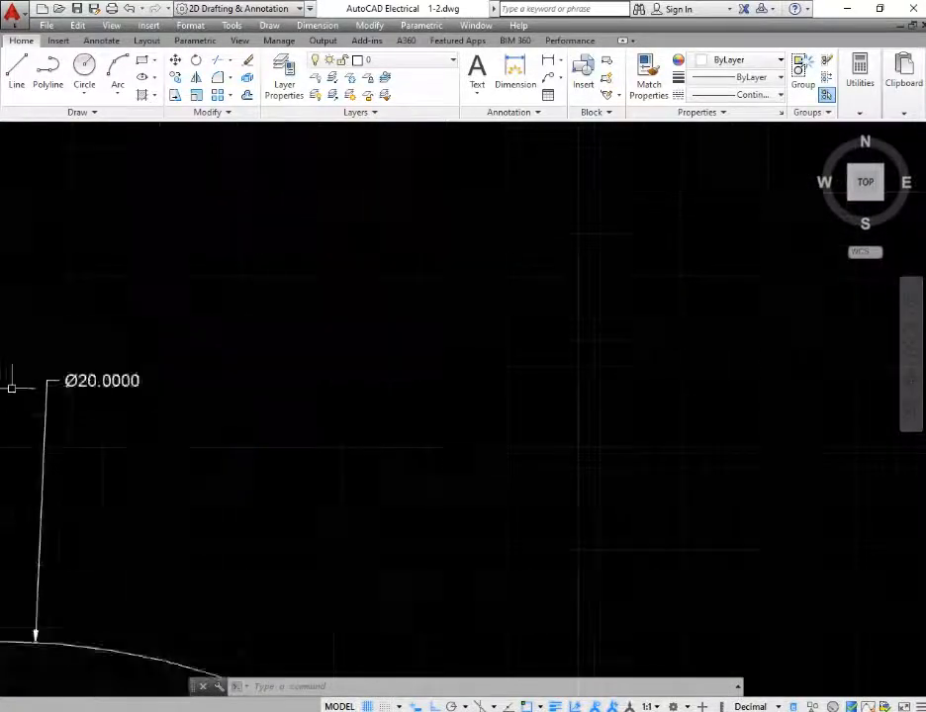
scroll(109, 384, down, 4)
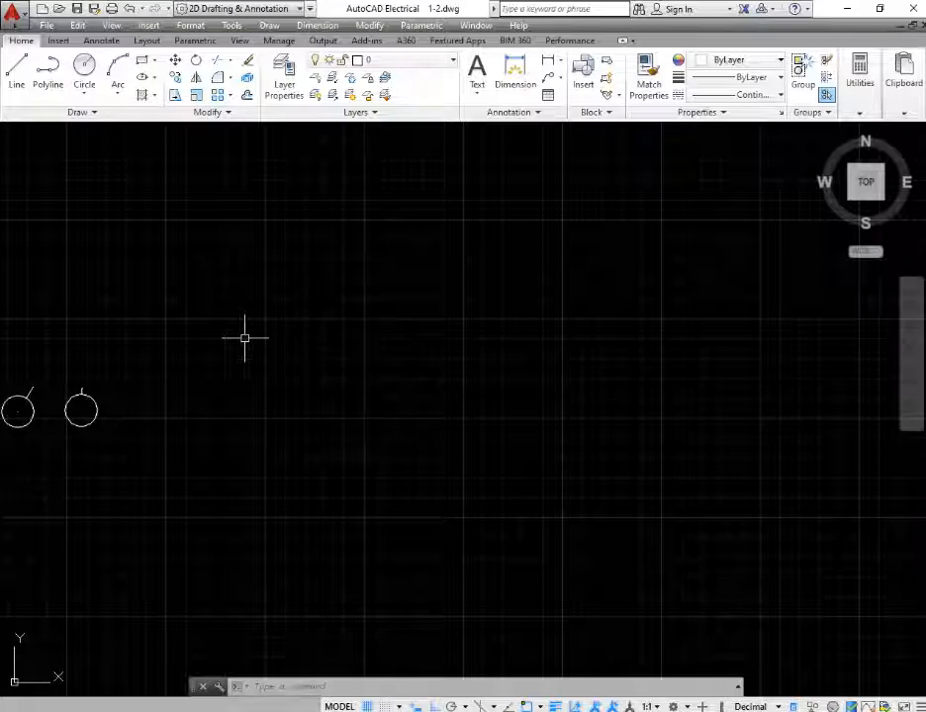
Step: Configure the drawing units to decimal length with precision 0 and Feet as the insertion scale
text(un)
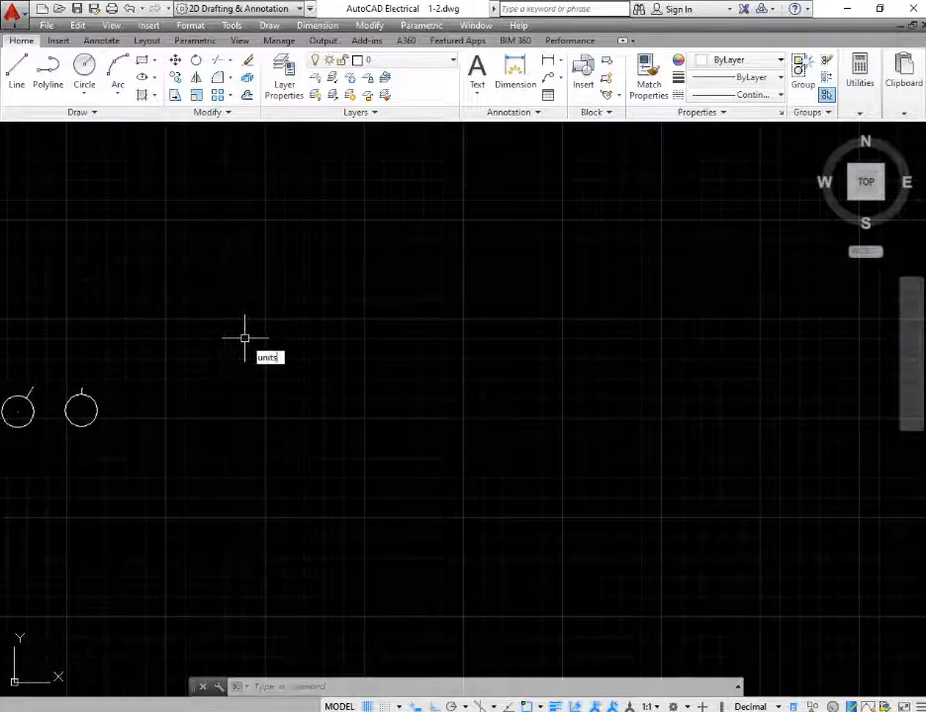
text(its)
key(Return)
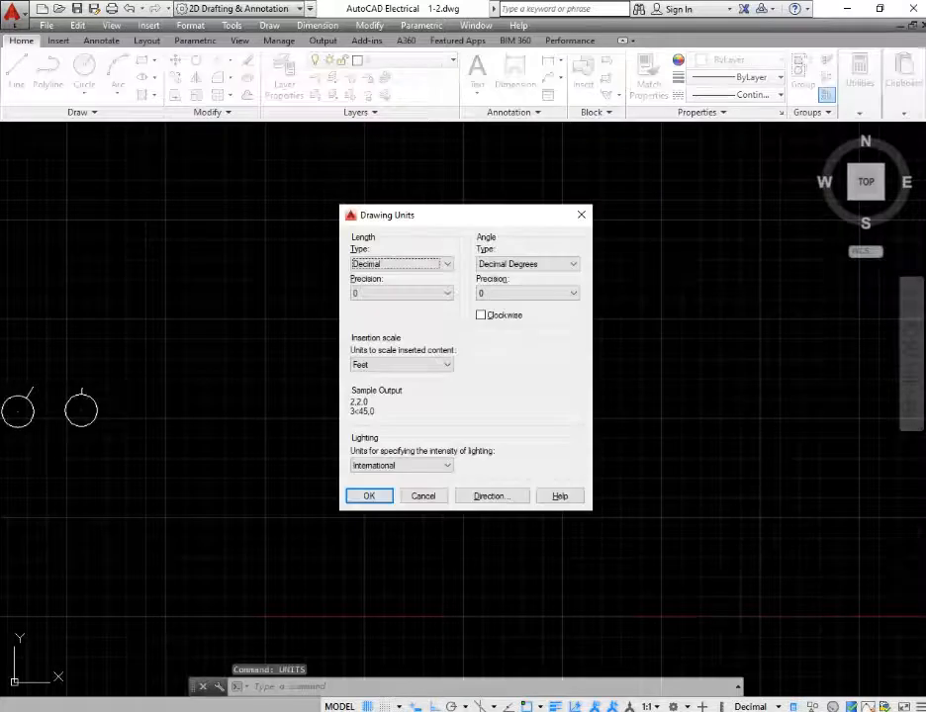
click(388, 264)
click(387, 264)
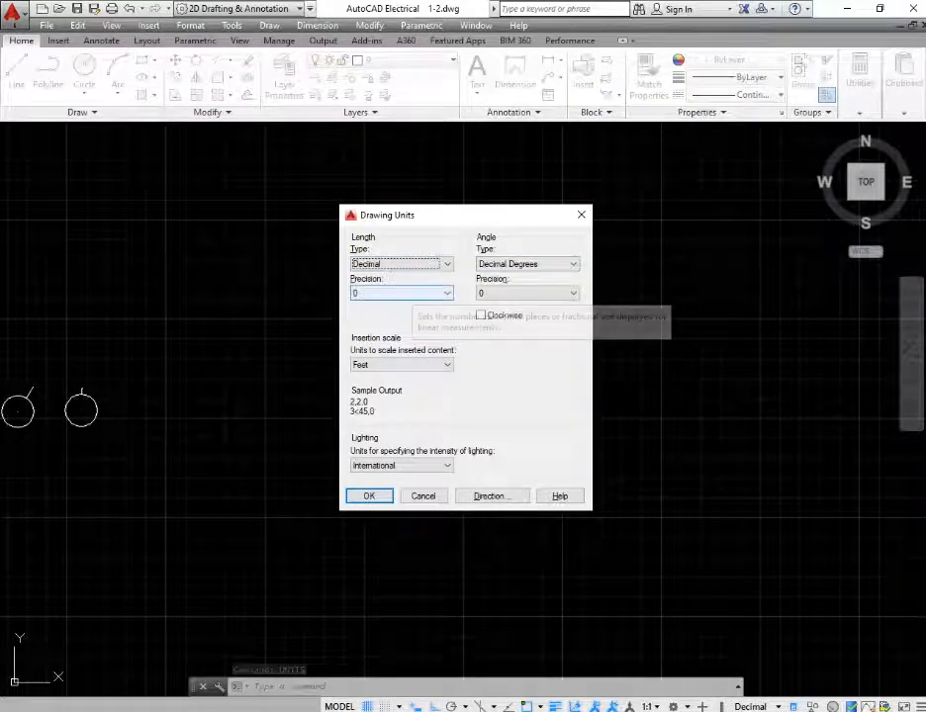
click(400, 293)
click(401, 293)
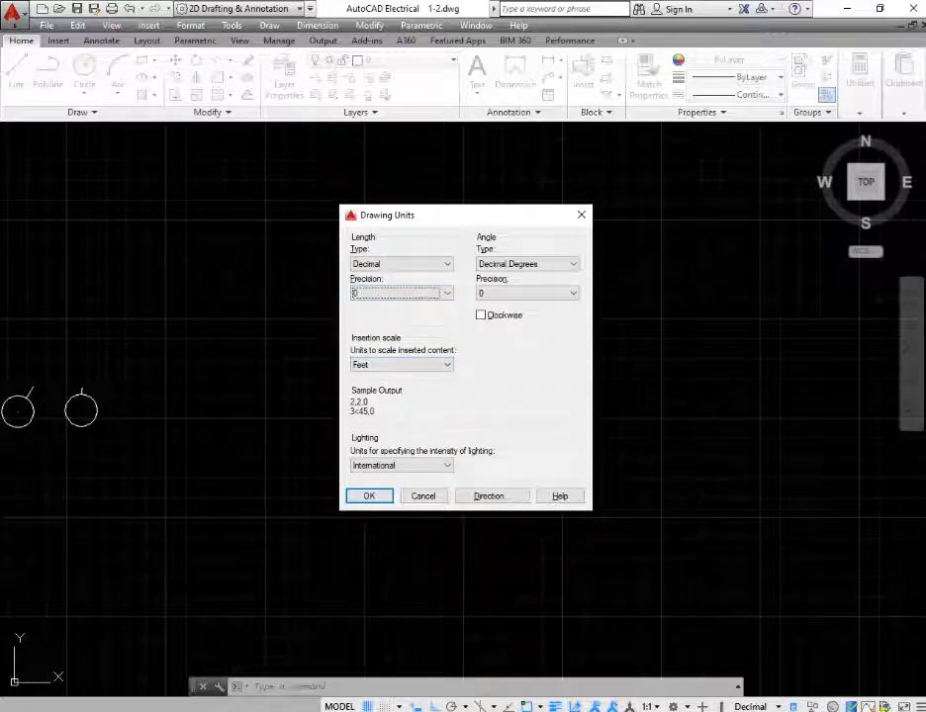
click(400, 364)
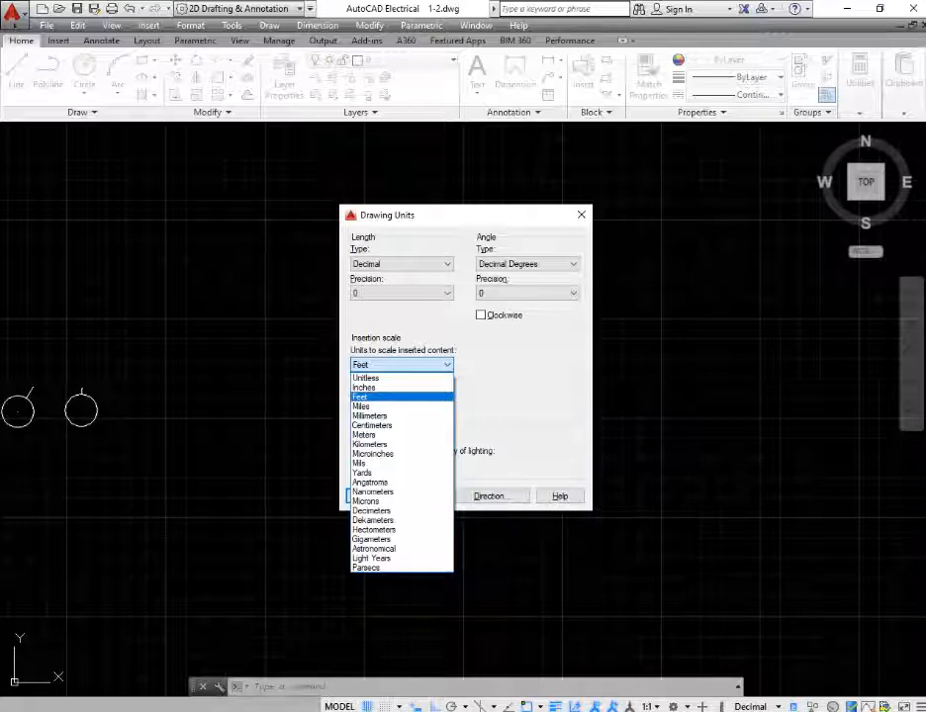
click(359, 396)
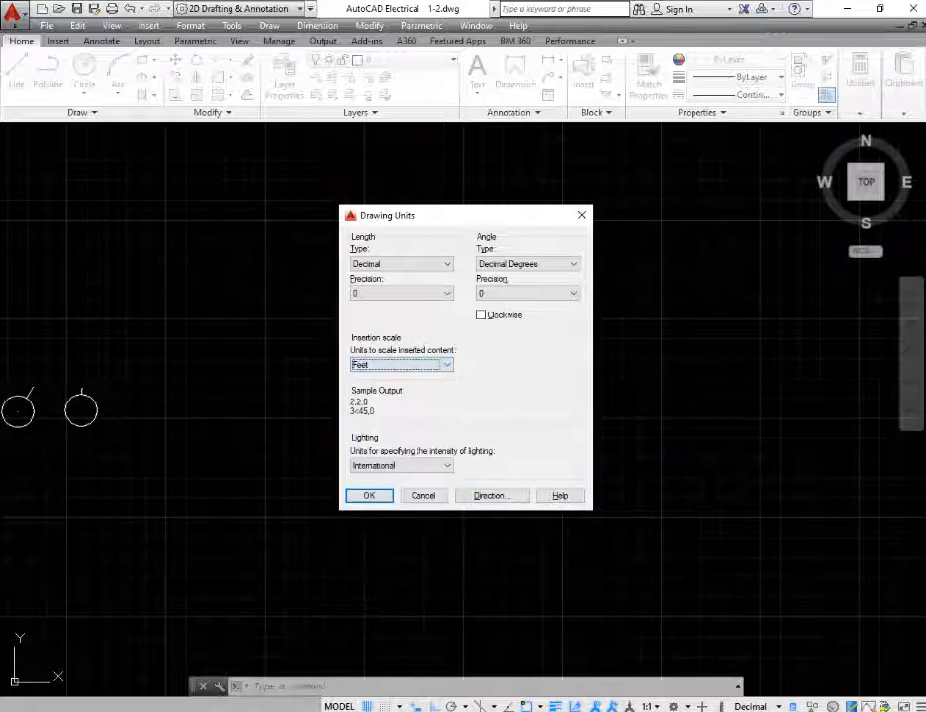
click(366, 495)
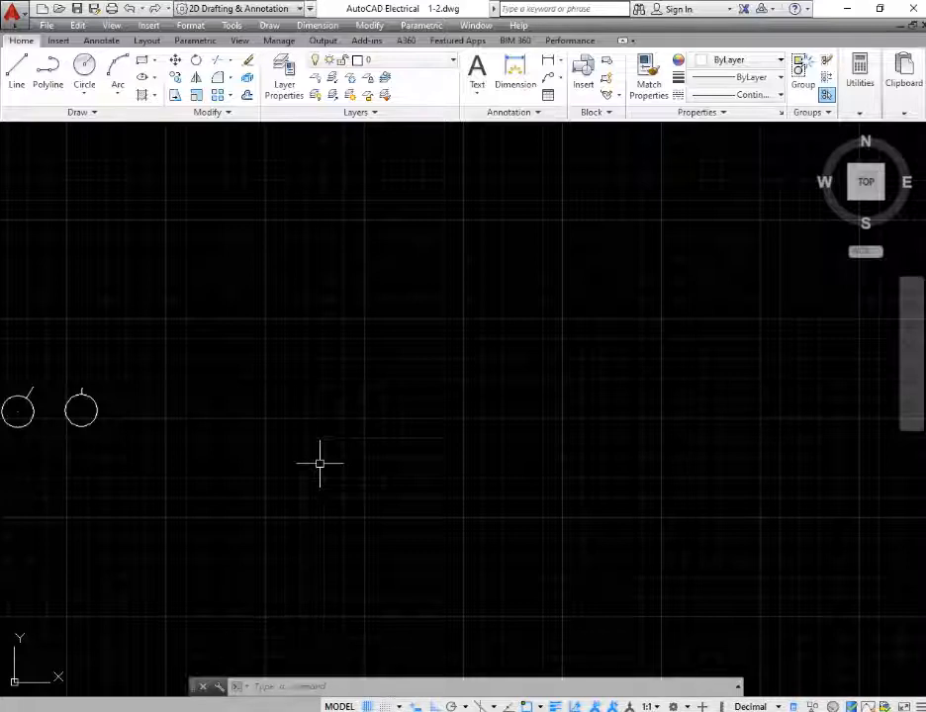
scroll(418, 401, down, 3)
scroll(312, 419, up, 6)
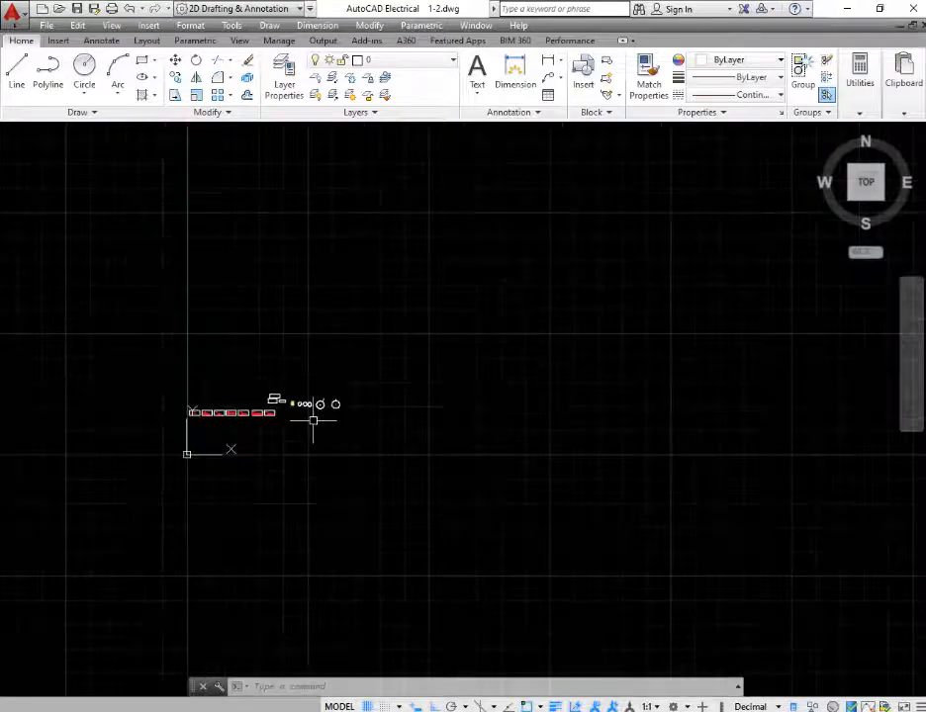
scroll(368, 488, down, 2)
scroll(360, 458, down, 3)
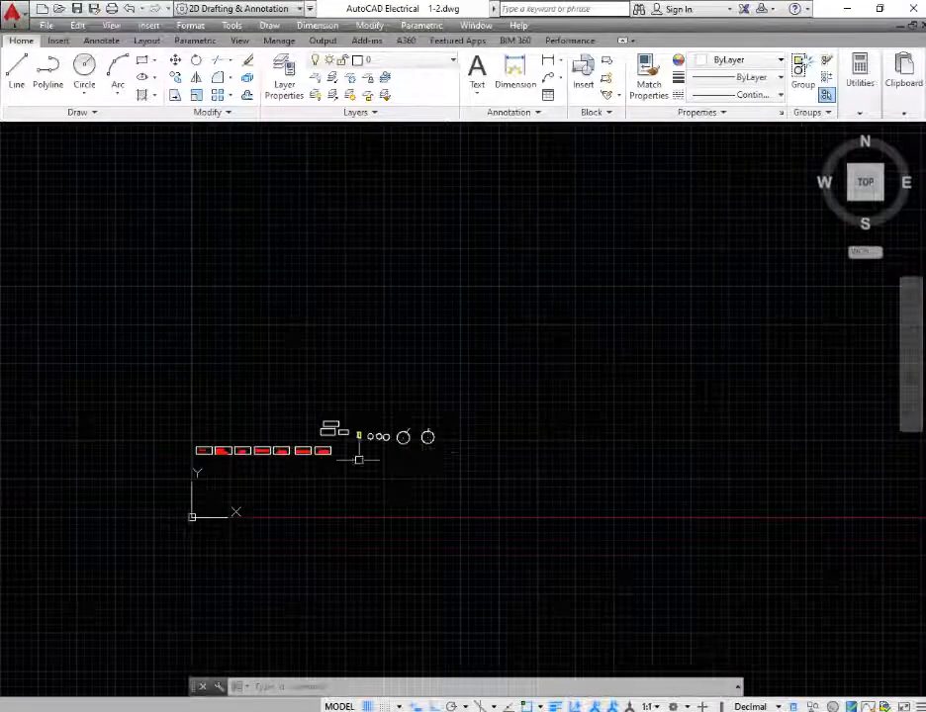
scroll(304, 451, up, 4)
scroll(304, 451, up, 5)
scroll(256, 502, down, 7)
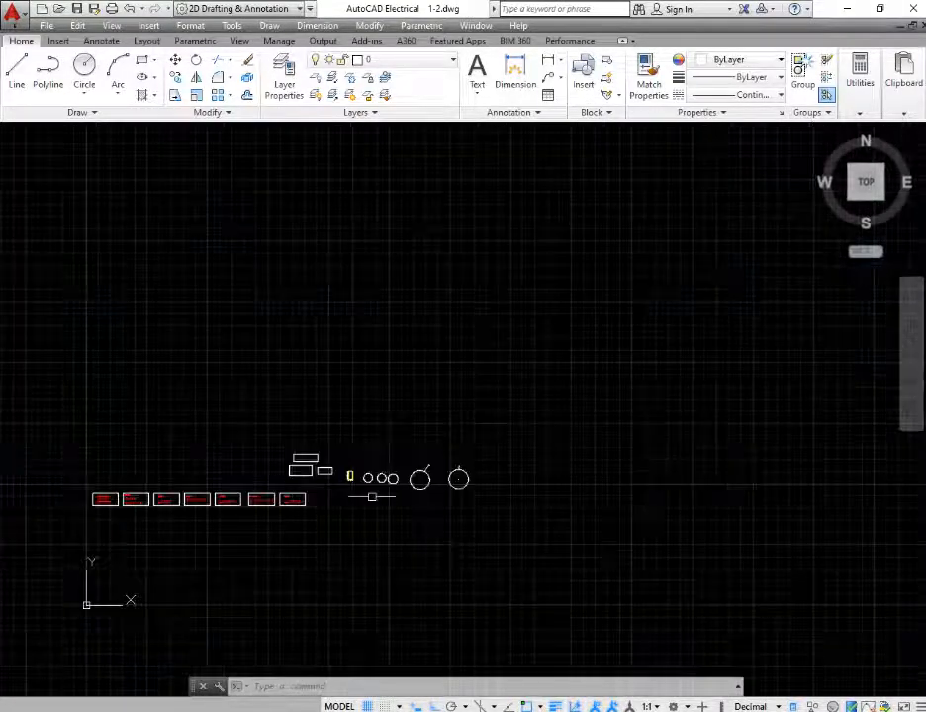
scroll(446, 470, up, 3)
scroll(371, 483, up, 6)
scroll(281, 423, down, 7)
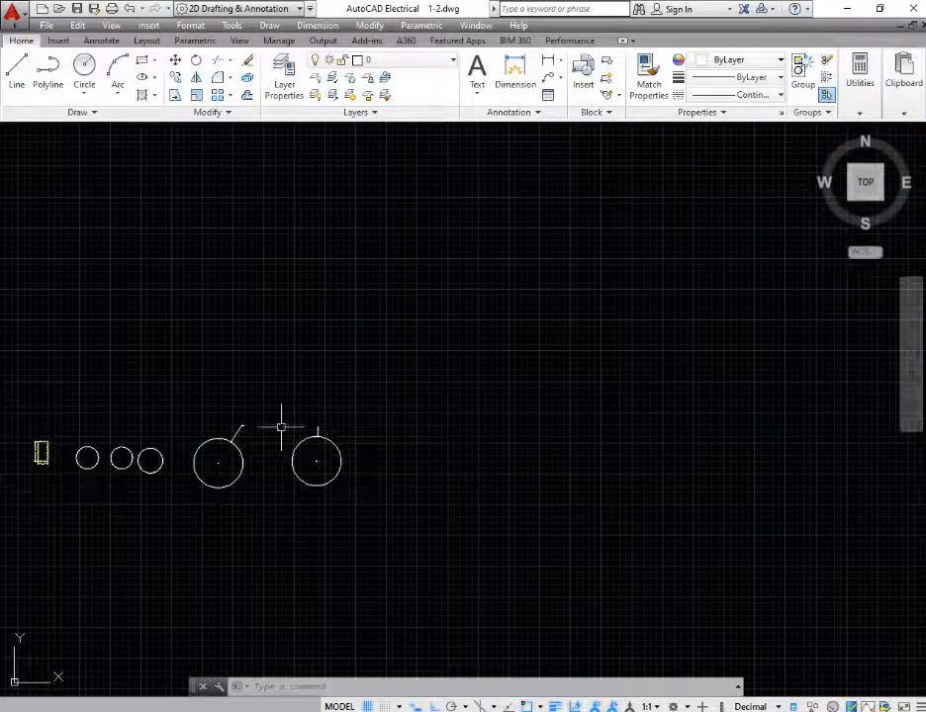
scroll(281, 425, up, 6)
scroll(96, 386, down, 6)
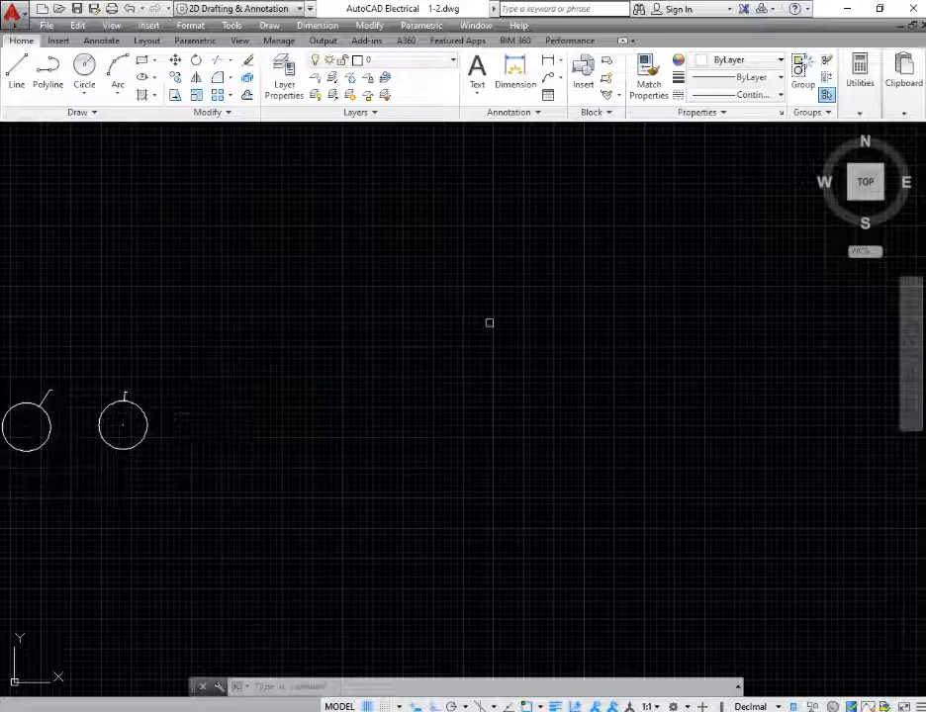
click(632, 711)
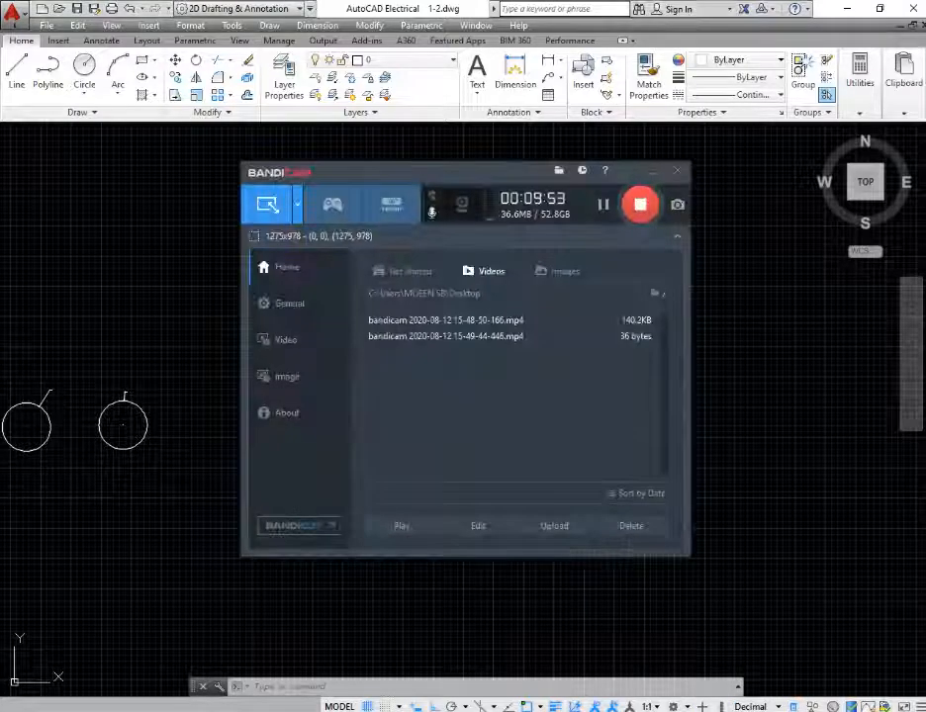